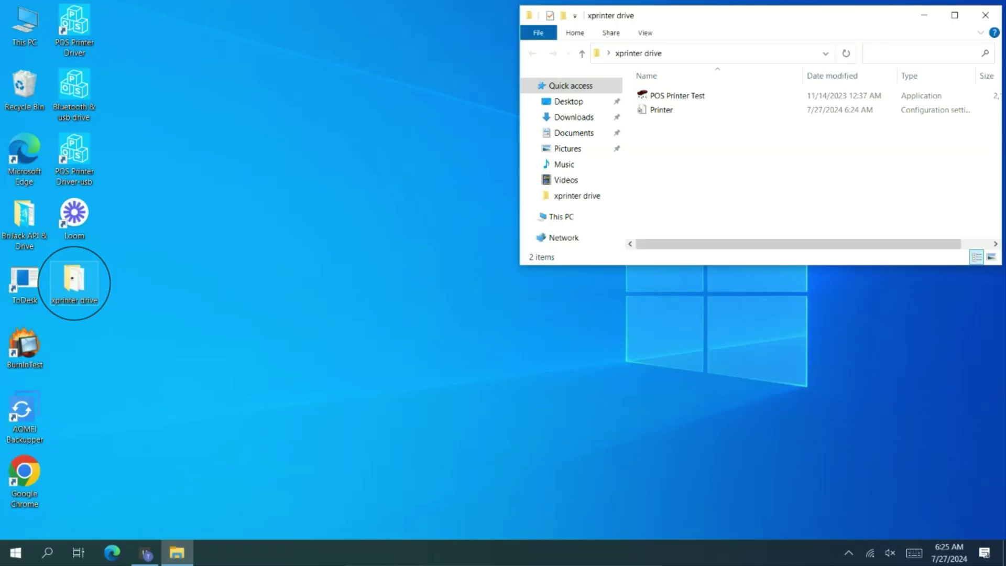
- Launch POS Printer Test from the xprinter drive folder and make sure its interface language is English
{"action": "double_click", "coordinate": [677, 96]}
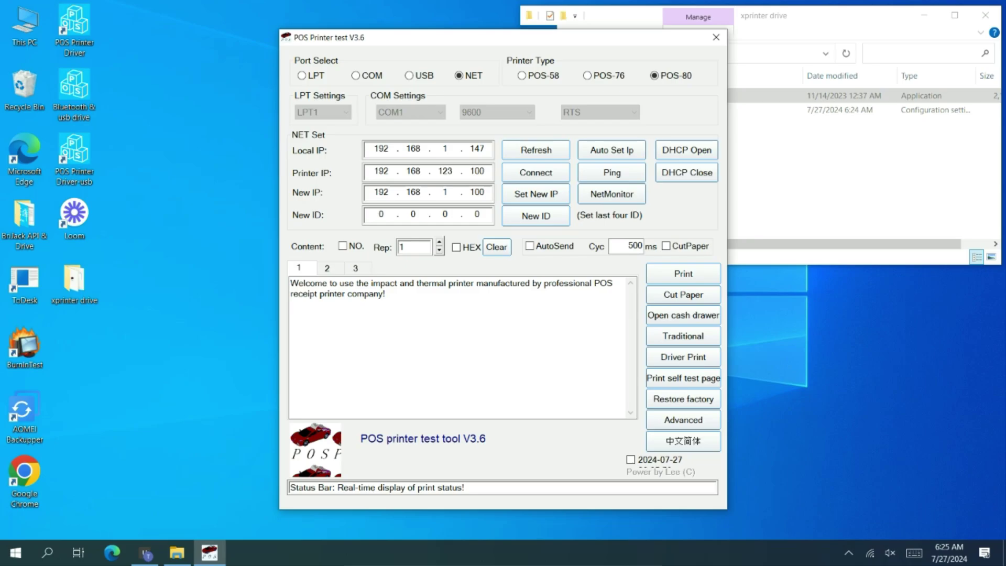
{"action": "left_click", "coordinate": [683, 441]}
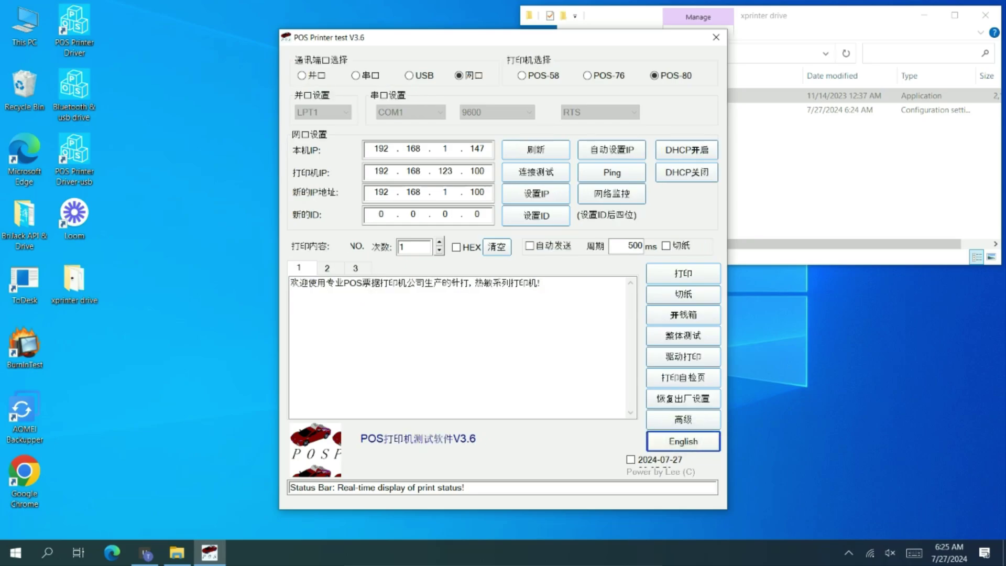
{"action": "left_click", "coordinate": [683, 441]}
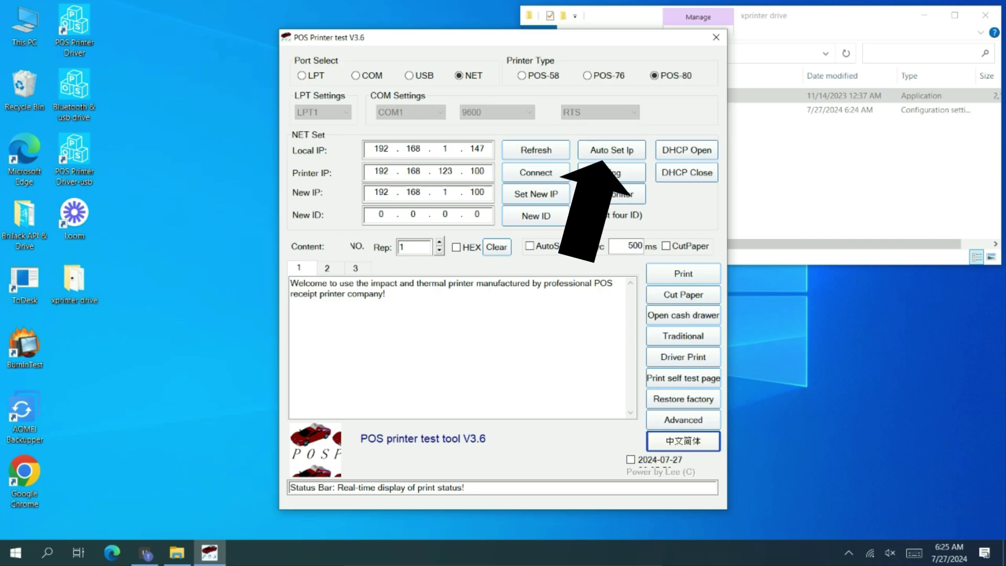
- Search for the network printer with Auto Set IP and save the IP settings of the device found
{"action": "left_click", "coordinate": [611, 150]}
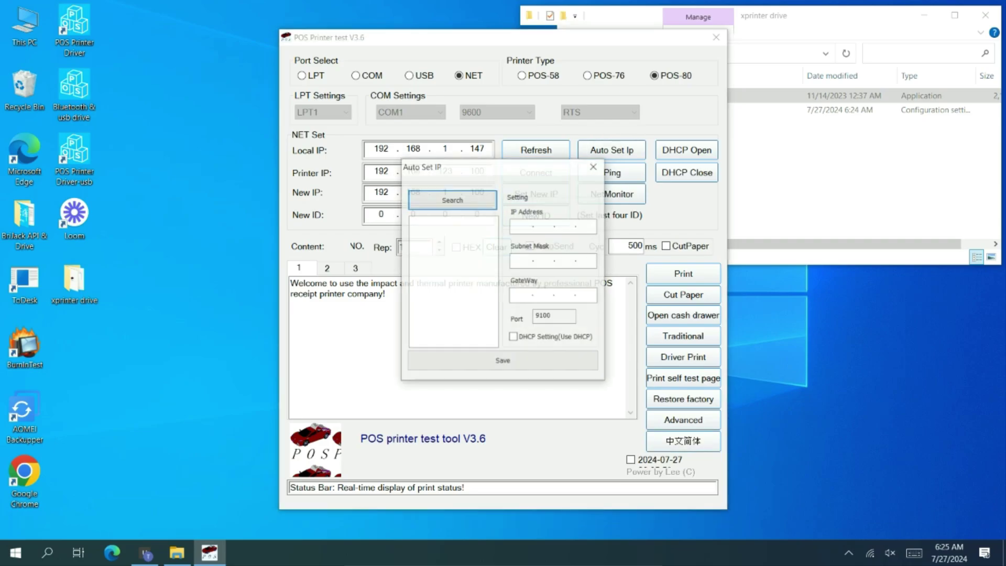
{"action": "left_click", "coordinate": [452, 200]}
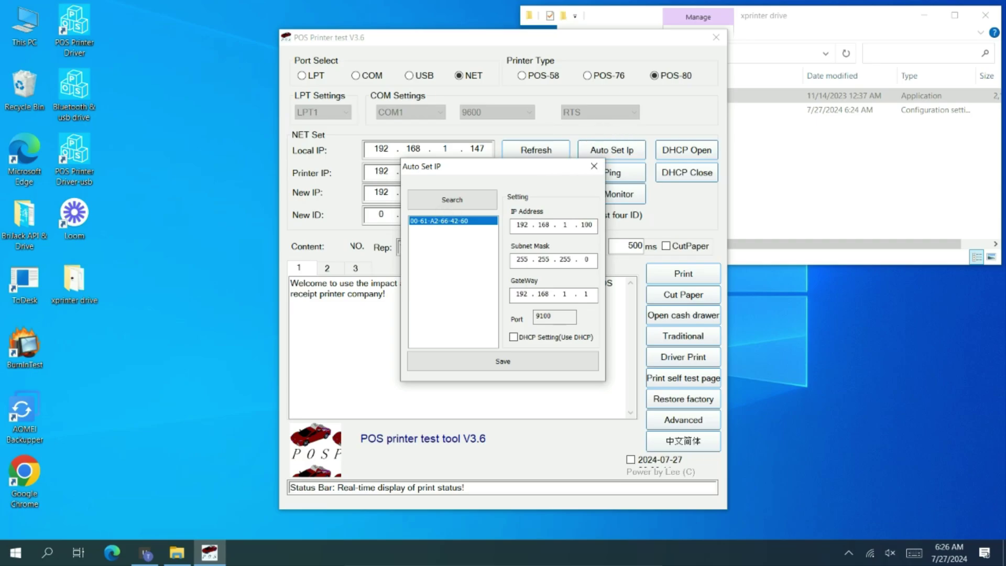
{"action": "left_click_drag", "start_coordinate": [492, 166], "coordinate": [855, 51]}
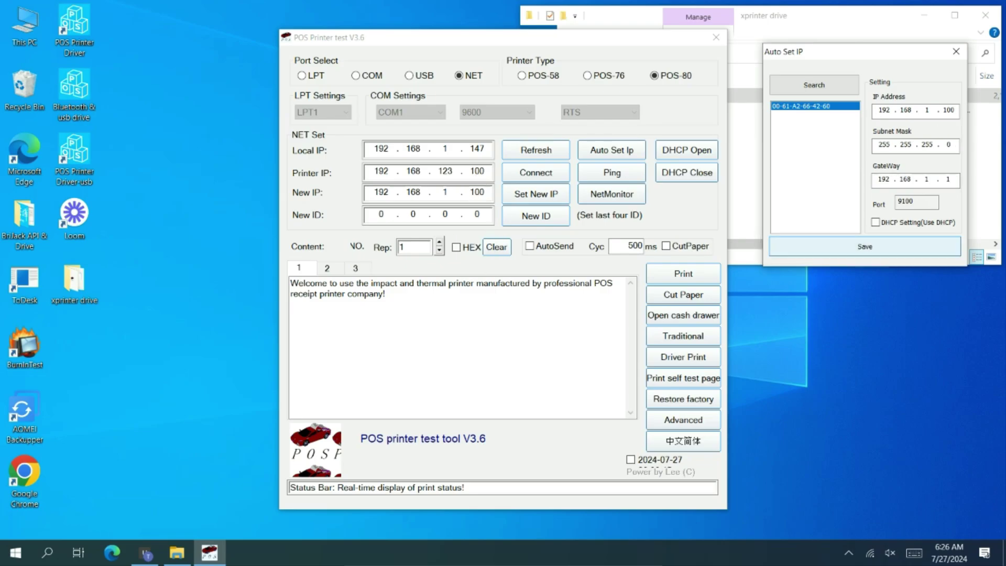
{"action": "left_click", "coordinate": [864, 246]}
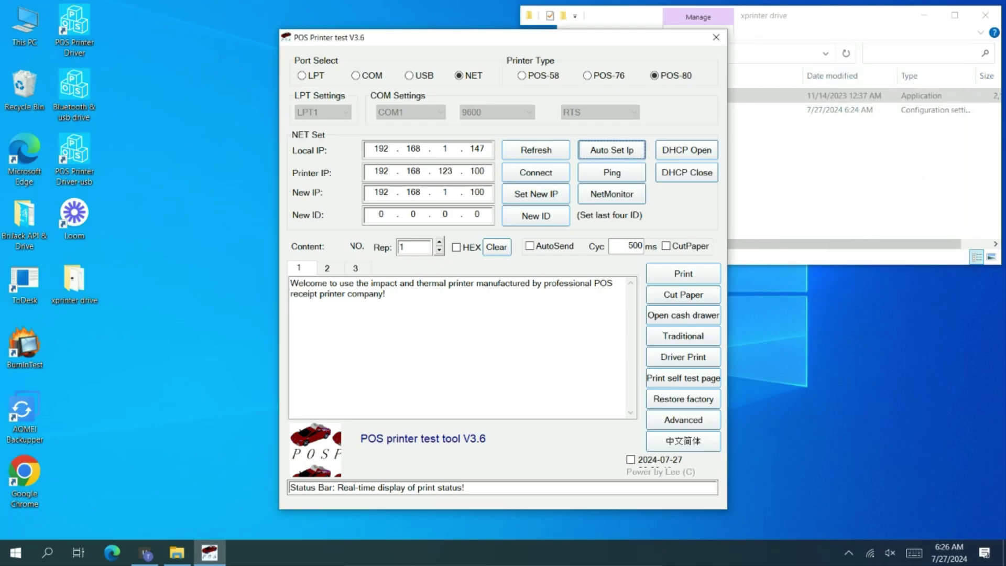
- Set the Printer IP to 192.168.1.100 and connect to the printer
{"action": "left_click", "coordinate": [445, 171]}
{"action": "key", "text": "BackSpace"}
{"action": "key", "text": "BackSpace"}
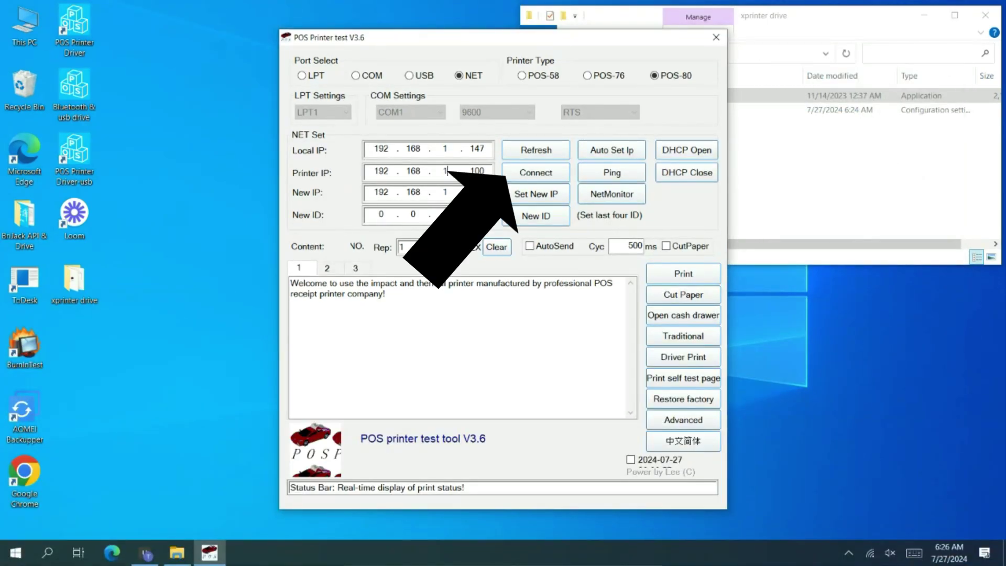
{"action": "left_click", "coordinate": [535, 172]}
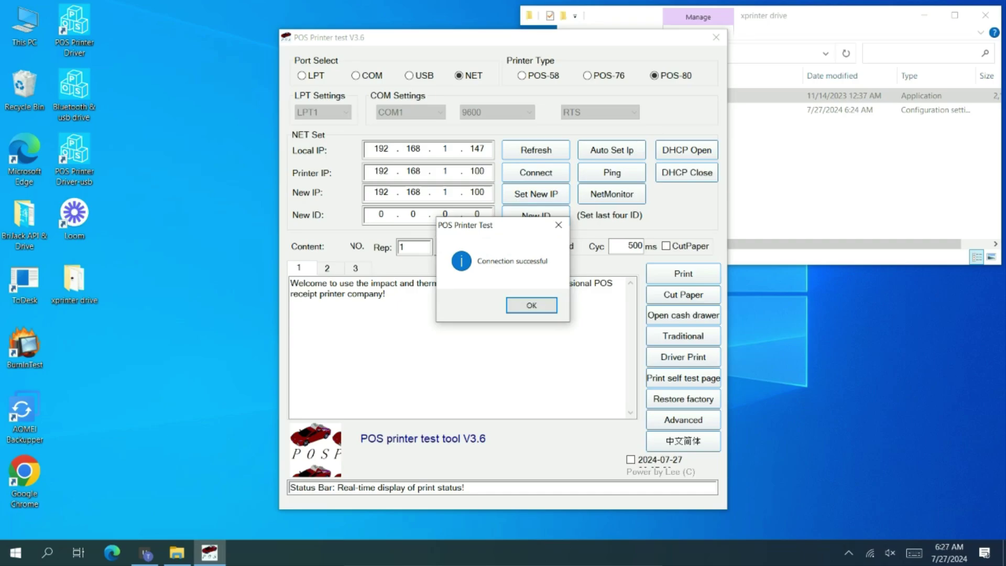
{"action": "key", "text": "Return"}
- Open the BriJack API & Drive folder from the desktop and launch the Lan Drive installer
{"action": "left_click_drag", "start_coordinate": [472, 37], "coordinate": [744, 21]}
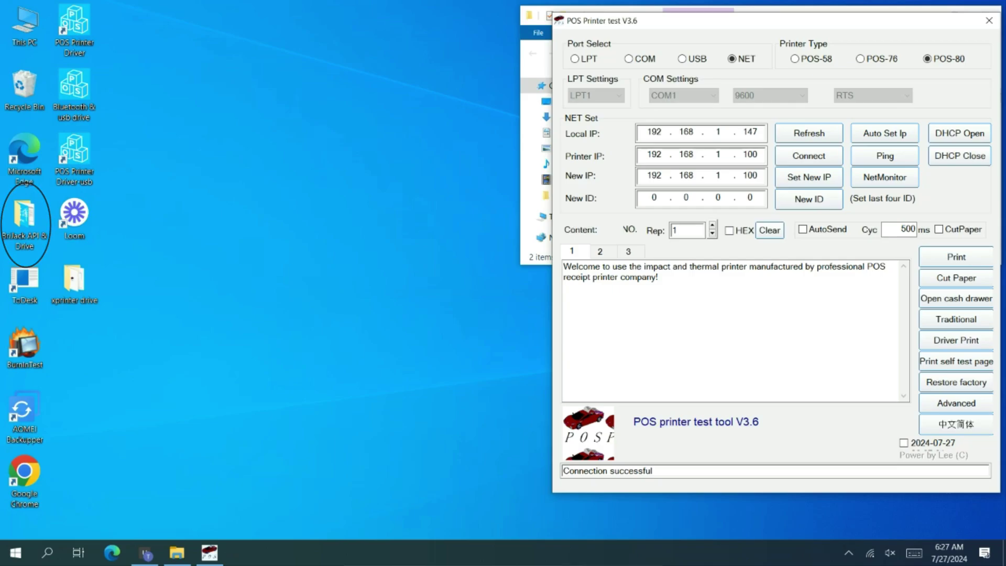
{"action": "double_click", "coordinate": [25, 223]}
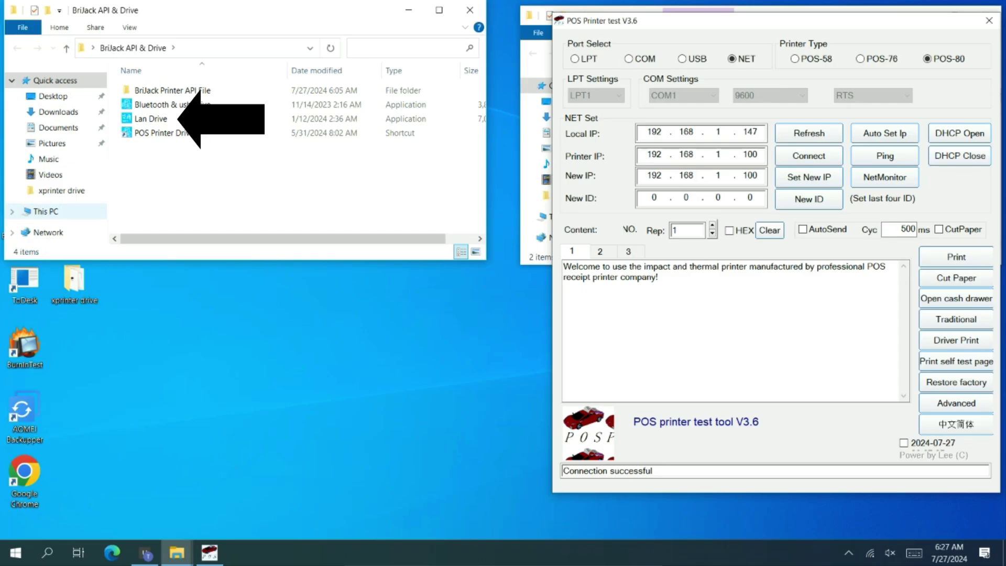
{"action": "double_click", "coordinate": [150, 119]}
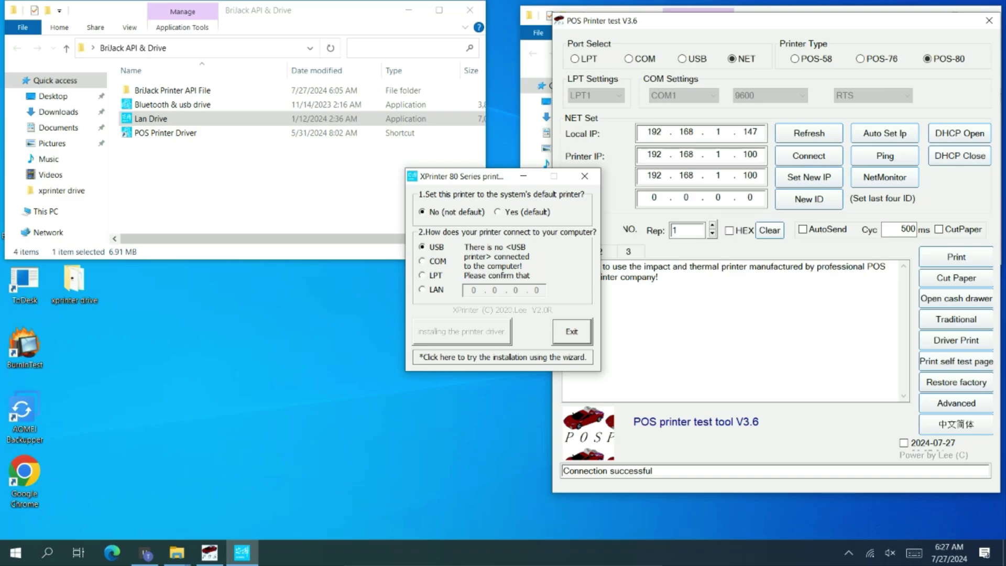
- Install the XPrinter 80 Series driver with a LAN connection and the printer IP 192.168.1.100
{"action": "left_click", "coordinate": [422, 289]}
{"action": "left_click", "coordinate": [485, 289]}
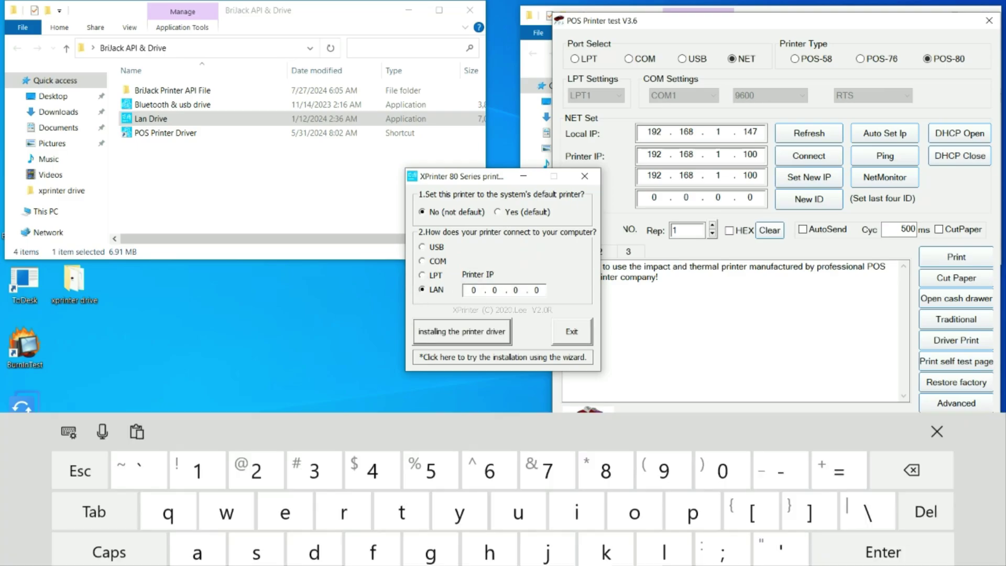
{"action": "key", "text": "BackSpace"}
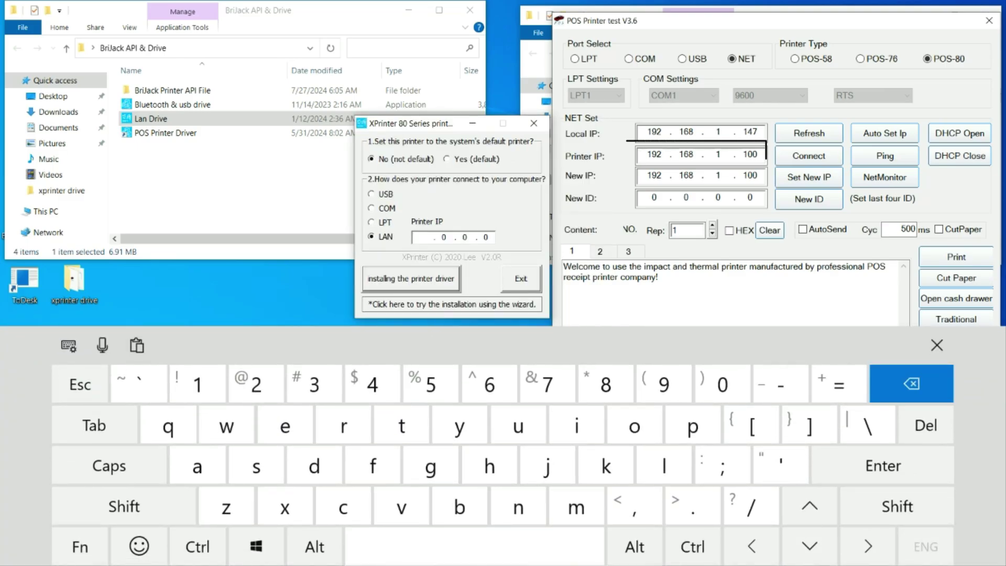
{"action": "type", "text": "19 "}
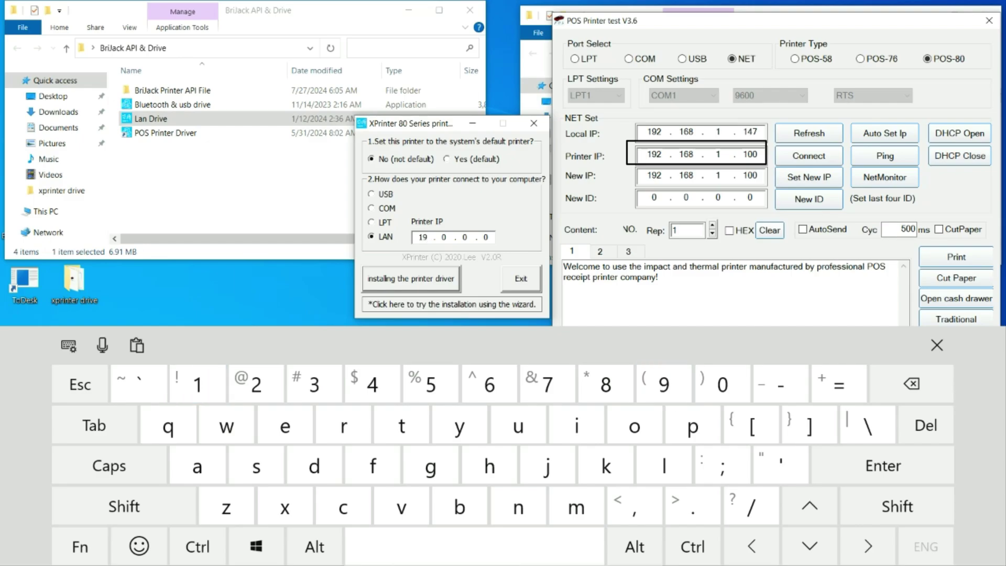
{"action": "type", "text": "2 . 168 . 1"}
{"action": "left_click", "coordinate": [484, 237]}
{"action": "type", "text": "10"}
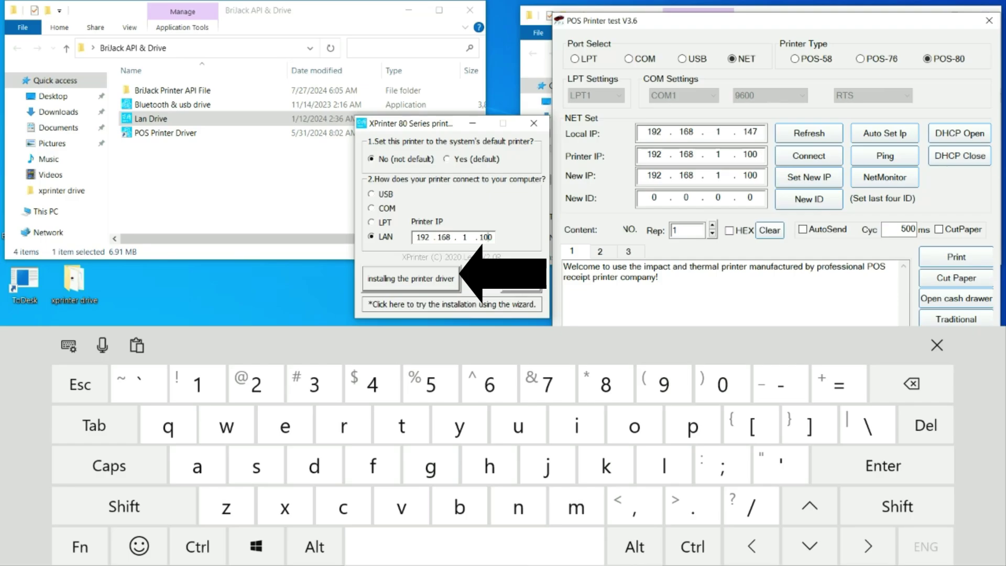
{"action": "left_click", "coordinate": [411, 279]}
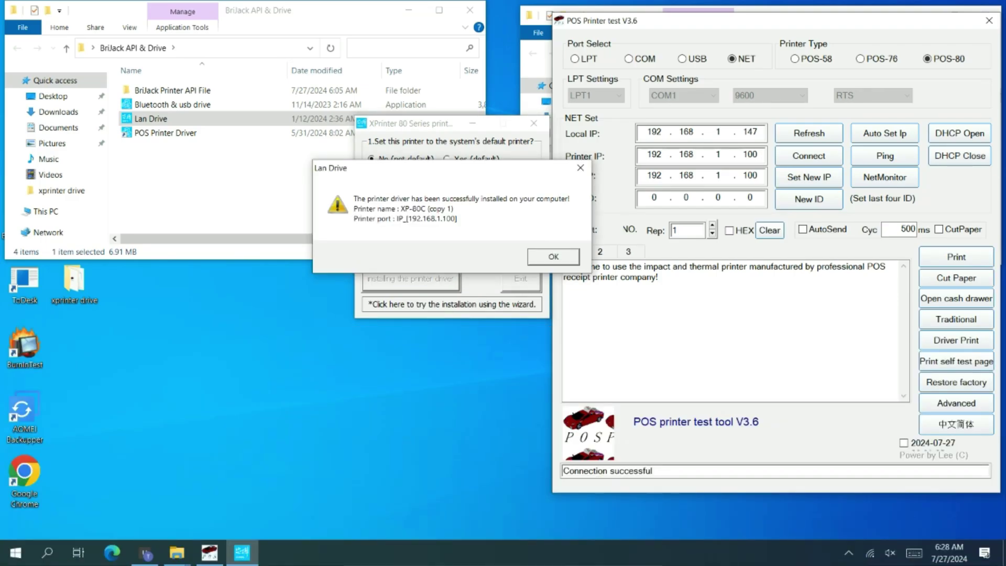
{"action": "left_click", "coordinate": [553, 256]}
{"action": "left_click", "coordinate": [409, 10]}
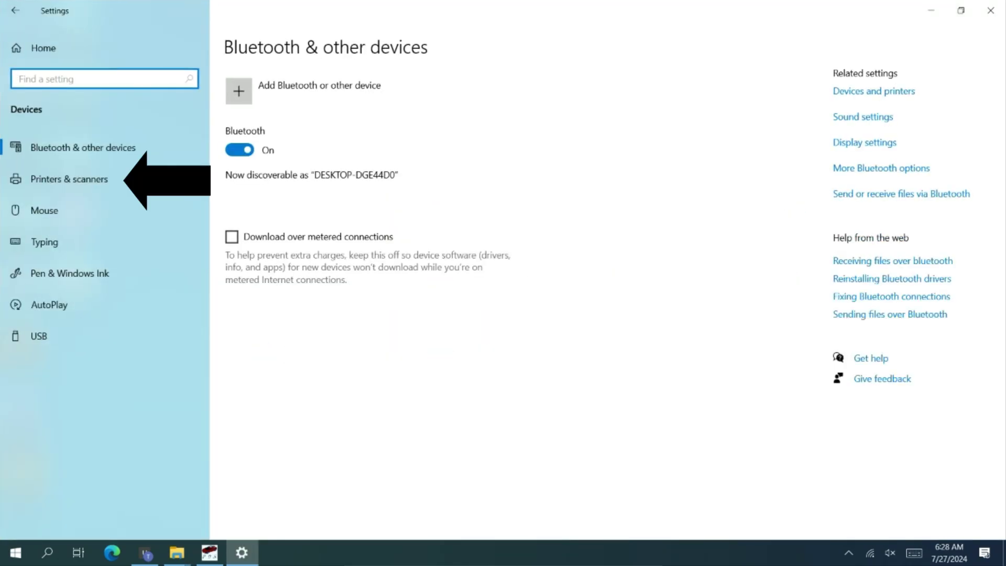
- Print a test page on the XP-80C (copy 1) printer from the Windows Printers & scanners settings
{"action": "left_click", "coordinate": [78, 181]}
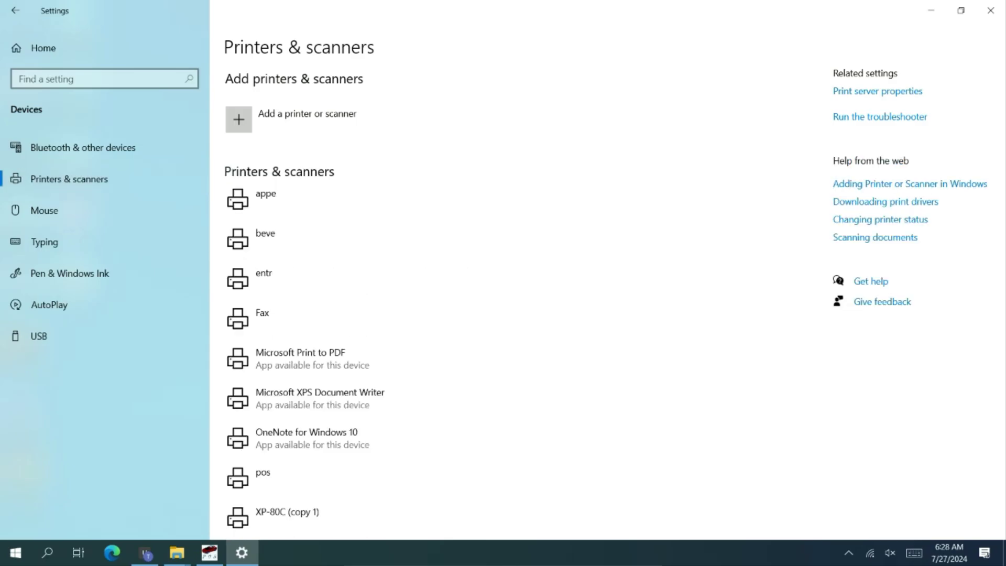
{"action": "scroll", "coordinate": [503, 293], "scroll_direction": "down", "scroll_amount": 4}
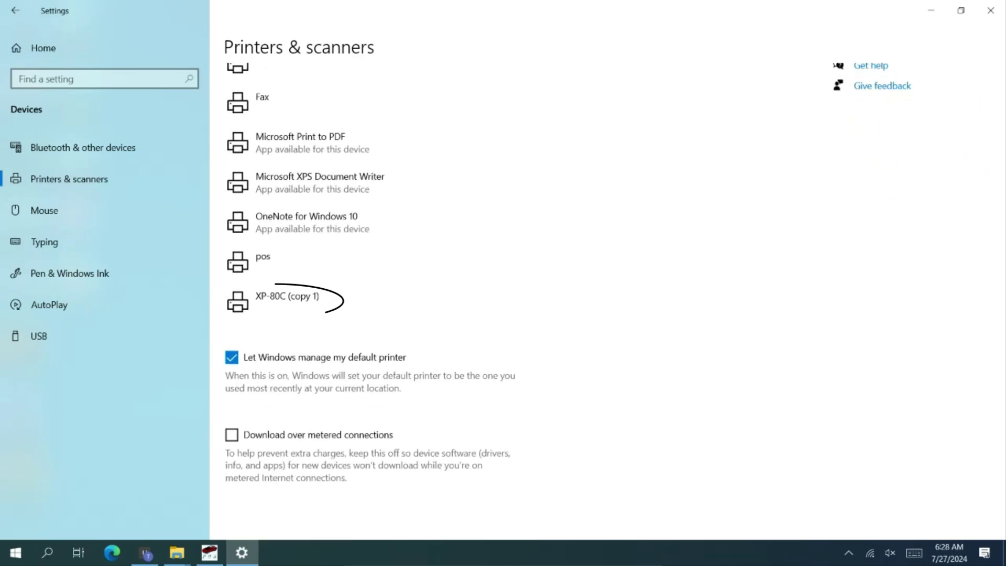
{"action": "left_click", "coordinate": [287, 301]}
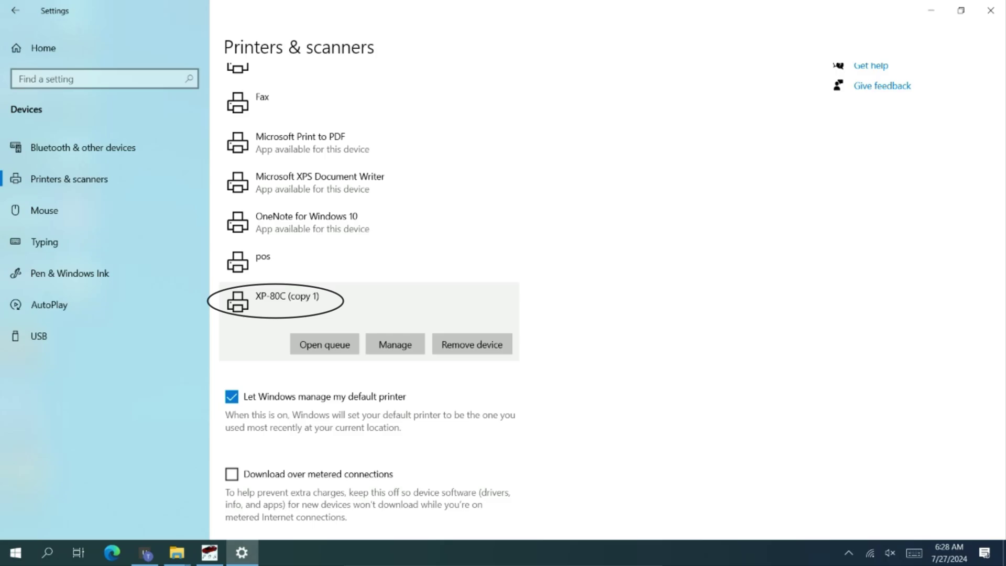
{"action": "left_click", "coordinate": [395, 344]}
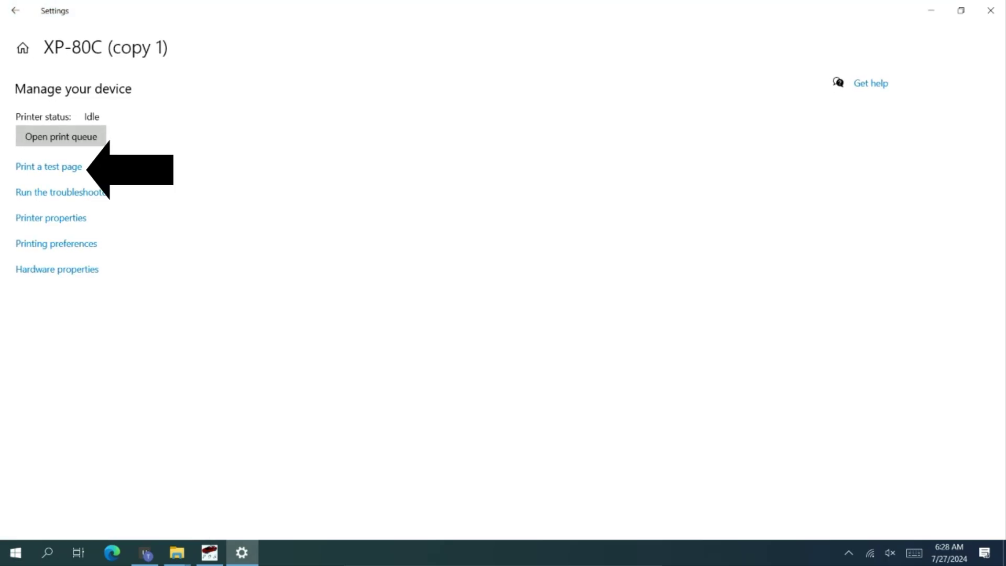
{"action": "left_click", "coordinate": [49, 166]}
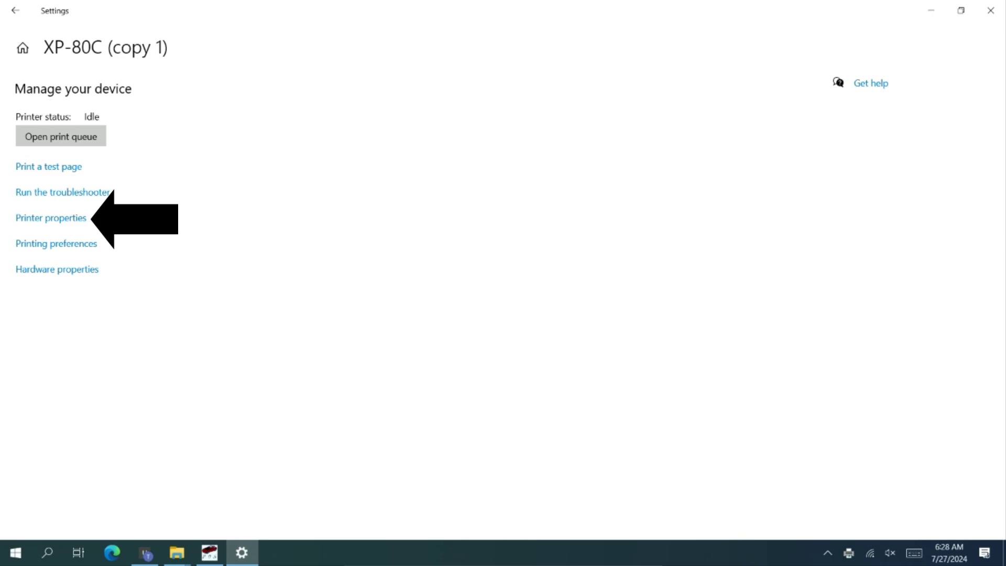
- Rename the XP-80C (copy 1) printer to lan1 in its printer properties and select it in the printer list
{"action": "left_click", "coordinate": [51, 217]}
{"action": "mouse_move", "coordinate": [144, 183]}
{"action": "left_mouse_down"}
{"action": "mouse_move", "coordinate": [486, 71]}
{"action": "mouse_move", "coordinate": [570, 71]}
{"action": "left_mouse_up"}
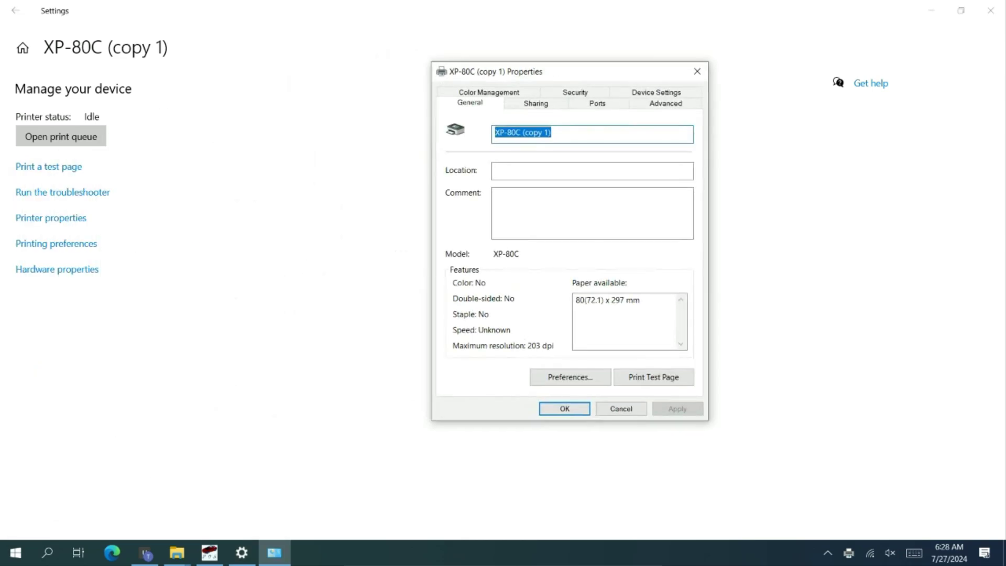
{"action": "left_click", "coordinate": [627, 134]}
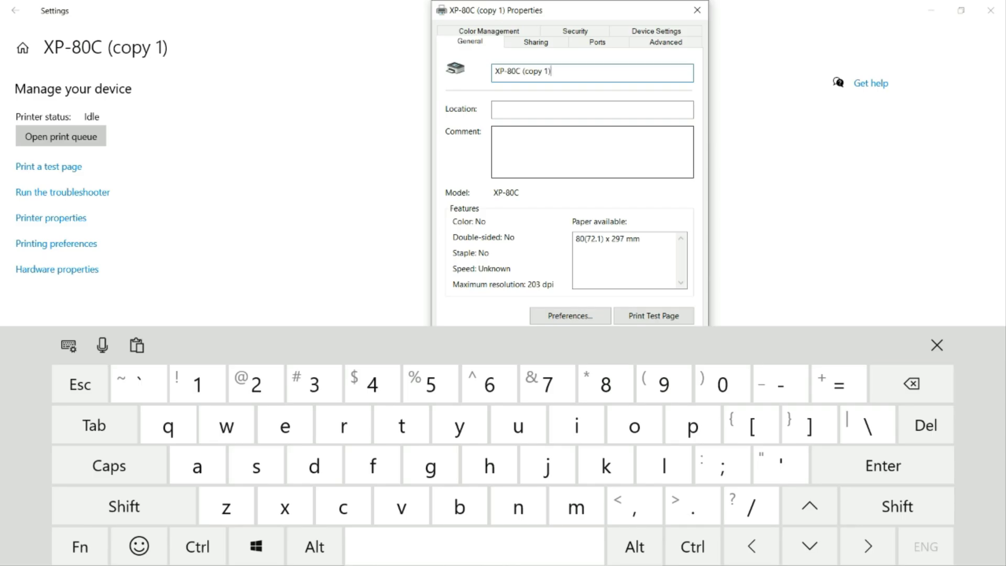
{"action": "key", "text": "BackSpace"}
{"action": "key", "text": "BackSpace"}
{"action": "key", "text": "BackSpace"}
{"action": "key", "text": "BackSpace"}
{"action": "key", "text": "BackSpace"}
{"action": "key", "text": "BackSpace"}
{"action": "key", "text": "BackSpace"}
{"action": "key", "text": "BackSpace"}
{"action": "key", "text": "BackSpace"}
{"action": "key", "text": "BackSpace"}
{"action": "key", "text": "BackSpace"}
{"action": "key", "text": "BackSpace"}
{"action": "key", "text": "BackSpace"}
{"action": "key", "text": "BackSpace"}
{"action": "key", "text": "BackSpace"}
{"action": "type", "text": "l"}
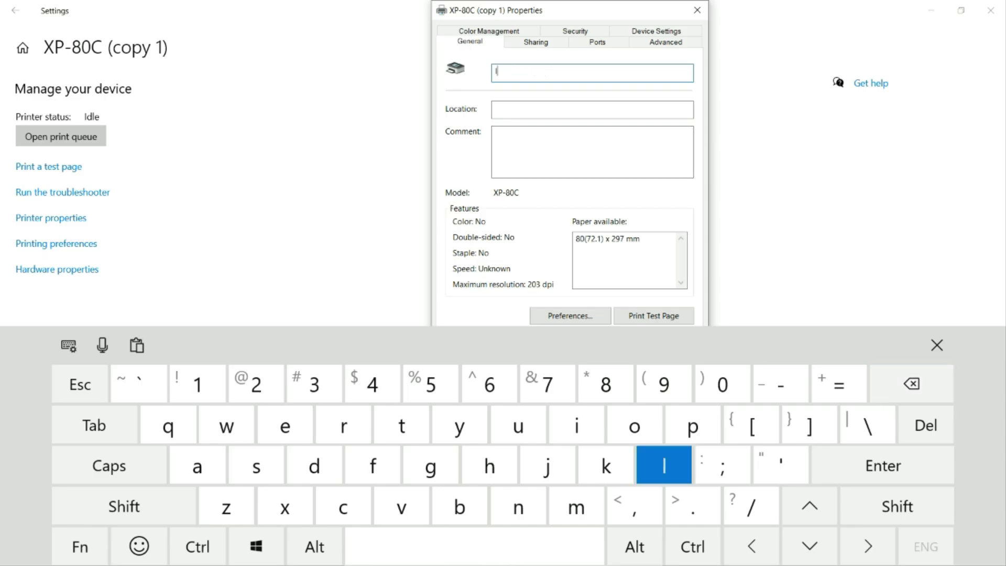
{"action": "type", "text": "an"}
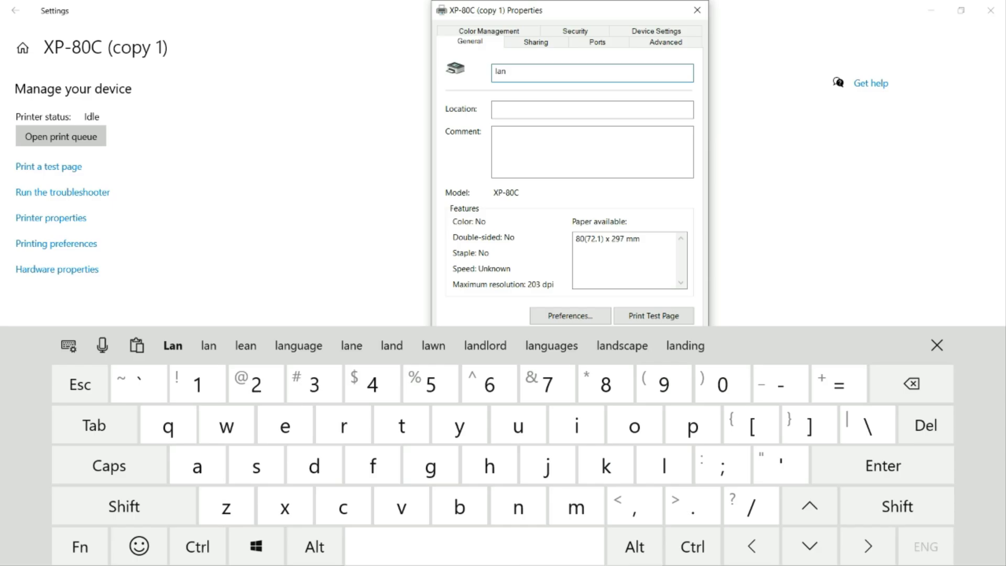
{"action": "type", "text": "1"}
{"action": "key", "text": "Return"}
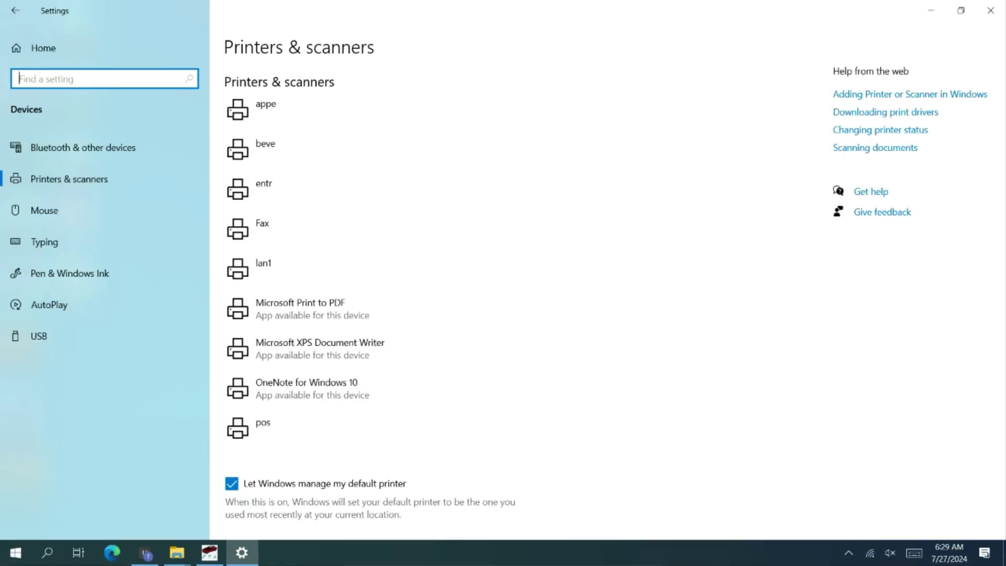
{"action": "left_click", "coordinate": [368, 269]}
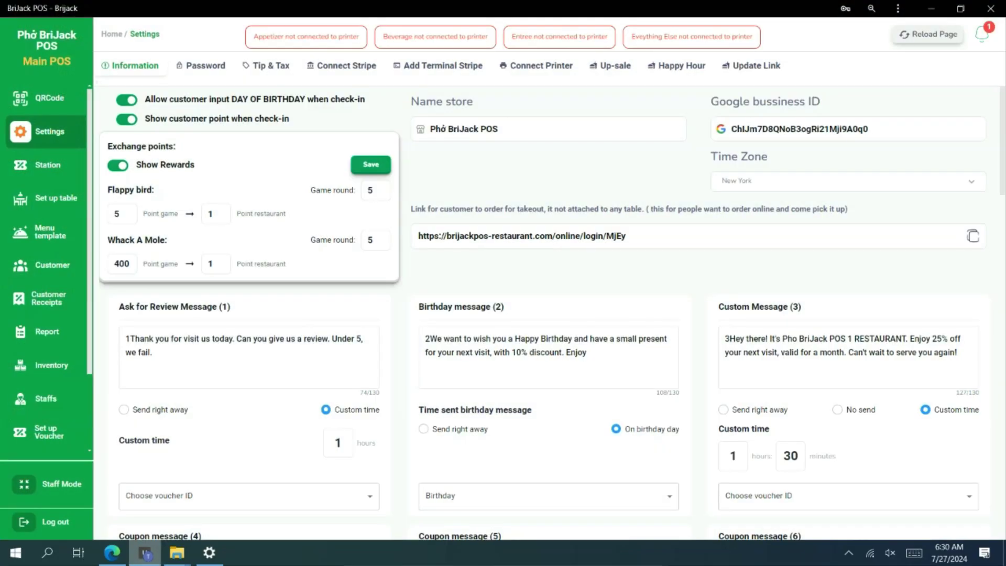
- Add a new printer named lan1 in the Connect Printer settings of BriJack POS
{"action": "left_click", "coordinate": [536, 65]}
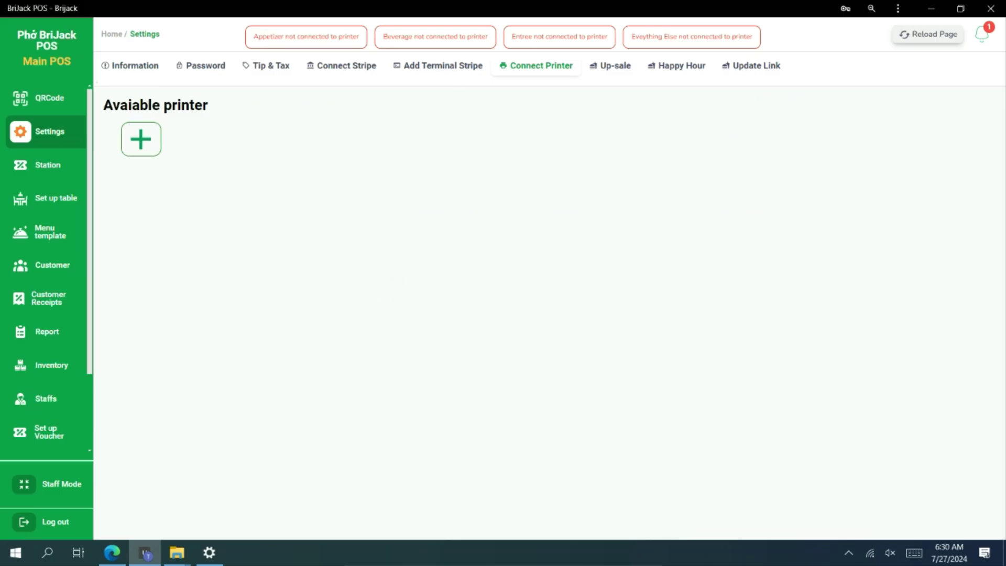
{"action": "left_click", "coordinate": [140, 139]}
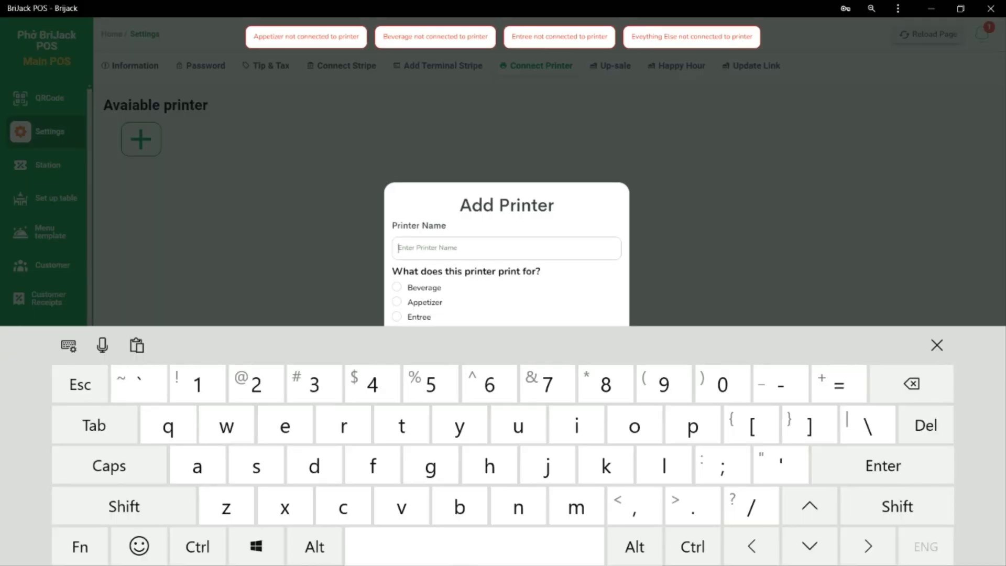
{"action": "left_click", "coordinate": [664, 465]}
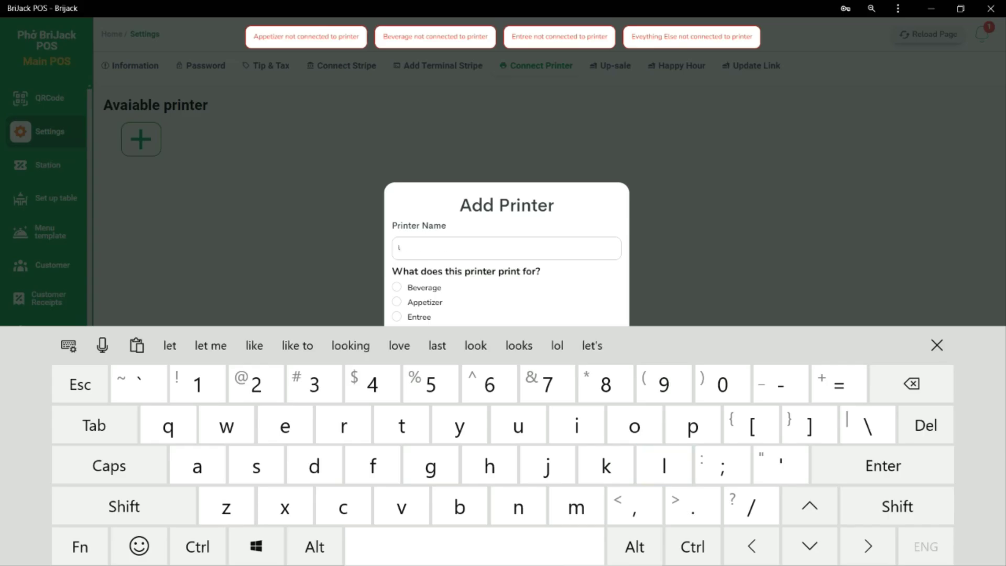
{"action": "left_click", "coordinate": [197, 465]}
{"action": "left_click", "coordinate": [518, 506]}
{"action": "left_click", "coordinate": [197, 385]}
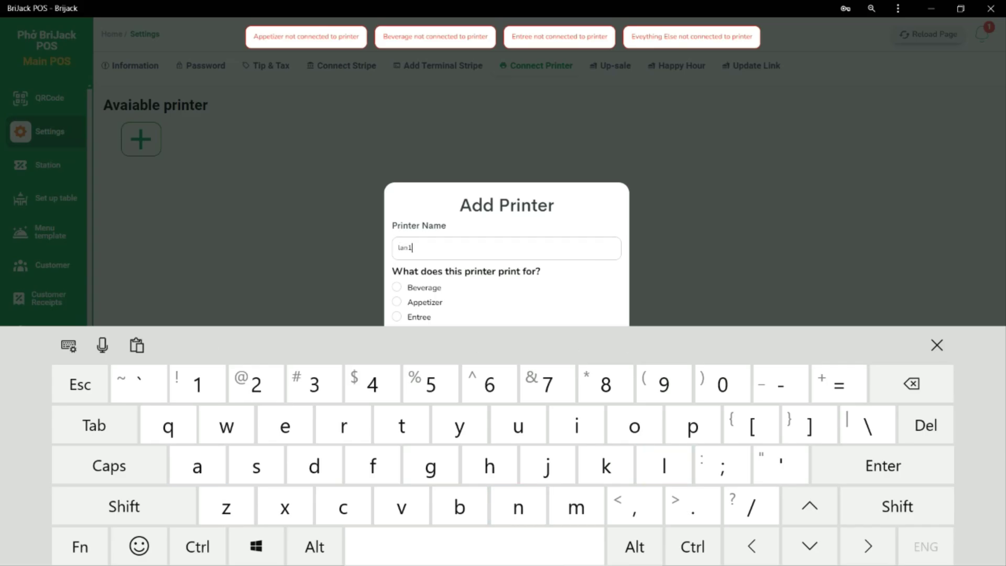
{"action": "left_click", "coordinate": [937, 345]}
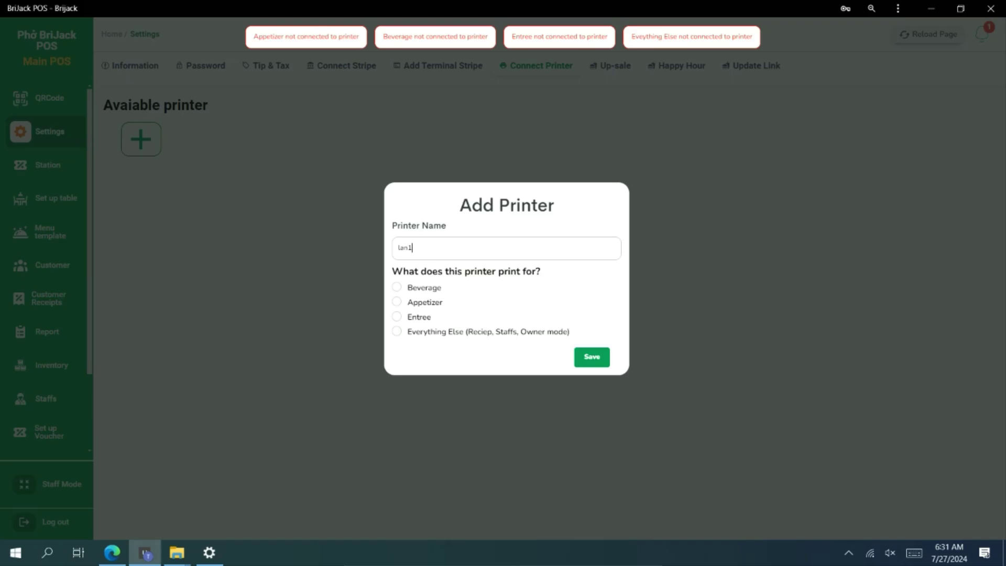
- Assign the new printer to Beverage, Appetizer, Entree and Everything Else
{"action": "left_click", "coordinate": [397, 287]}
{"action": "left_click", "coordinate": [396, 301]}
{"action": "left_click", "coordinate": [396, 316]}
{"action": "left_click", "coordinate": [396, 331]}
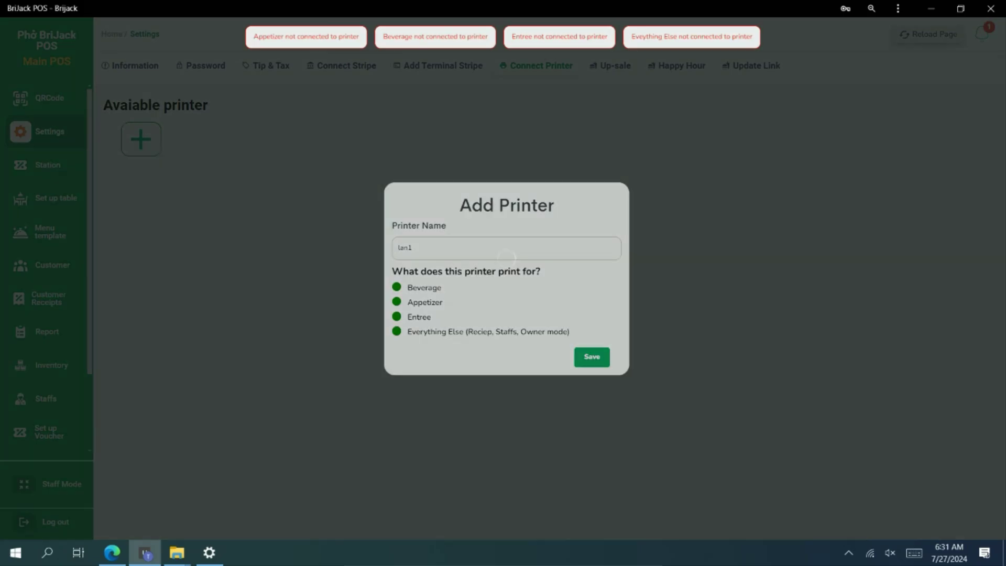
- Save the new lan1 printer with its selected print categories in BriJack POS
{"action": "left_click", "coordinate": [591, 357]}
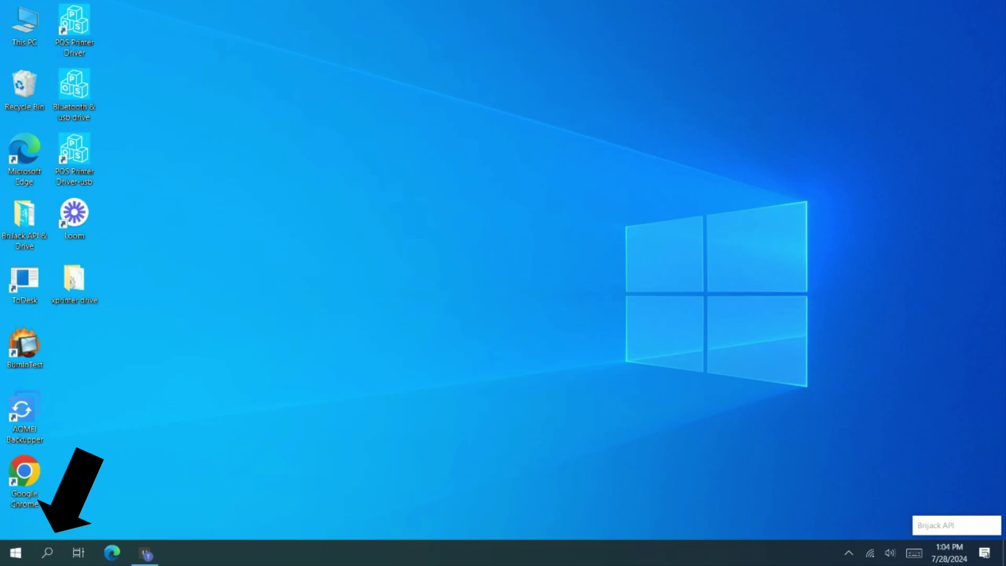
- Switch to the Windows desktop and open the Startup Apps system settings by searching for "startup apps"
{"action": "left_click", "coordinate": [47, 552]}
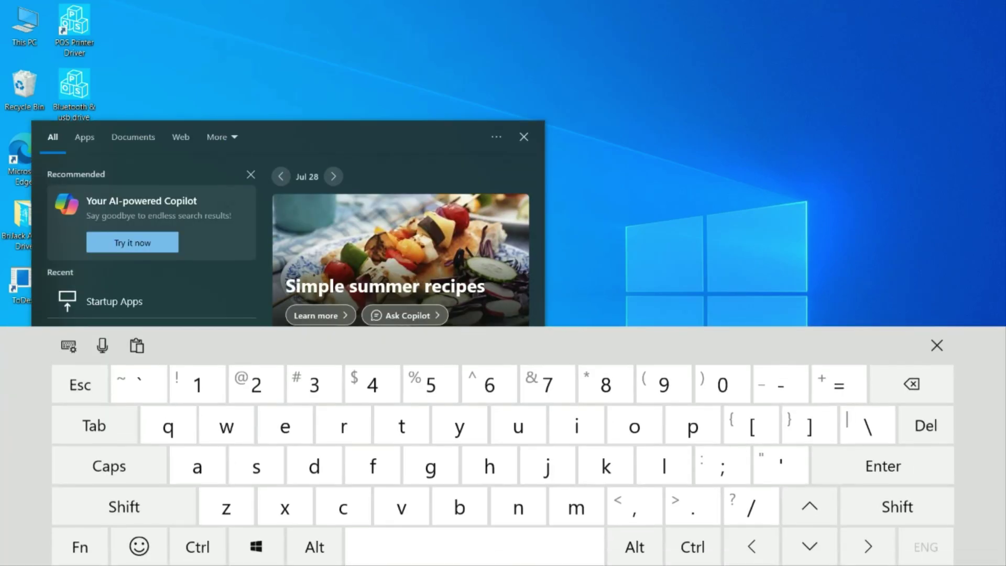
{"action": "type", "text": "sta"}
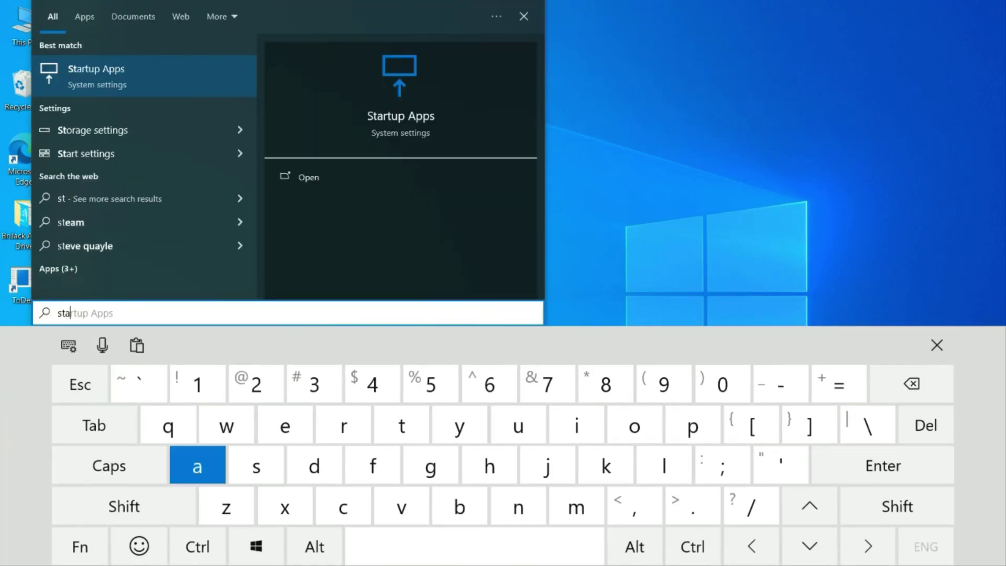
{"action": "type", "text": "rtup apps"}
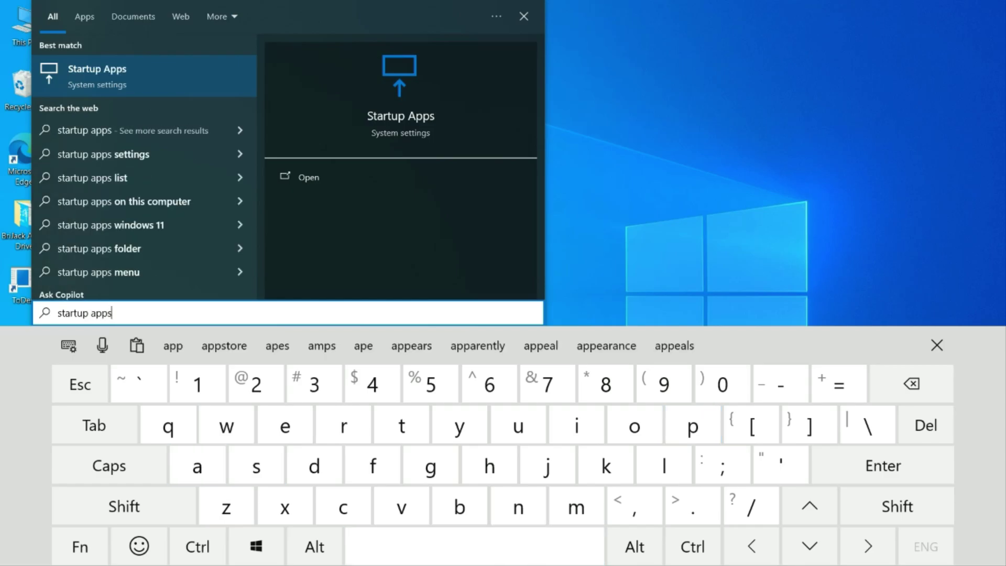
{"action": "key", "text": "Return"}
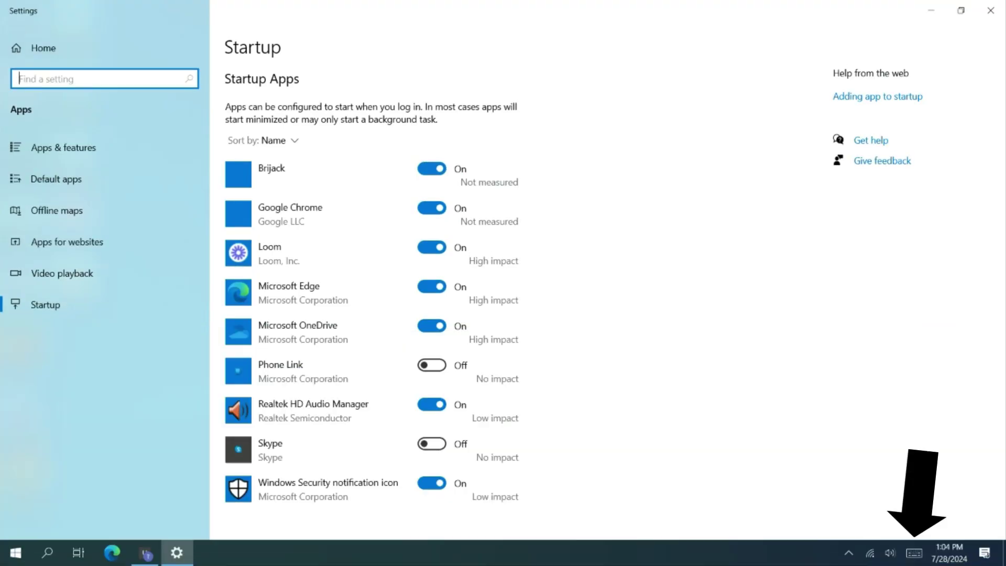
- Open the Windows Startup folder by running the command shell:startup
{"action": "left_click", "coordinate": [915, 553]}
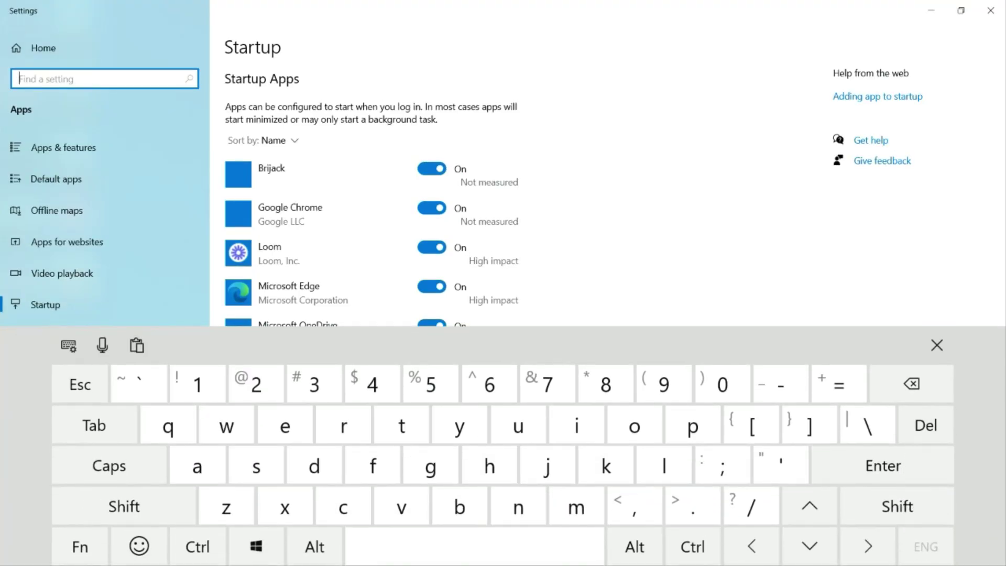
{"action": "left_click", "coordinate": [256, 546]}
{"action": "left_click", "coordinate": [344, 424]}
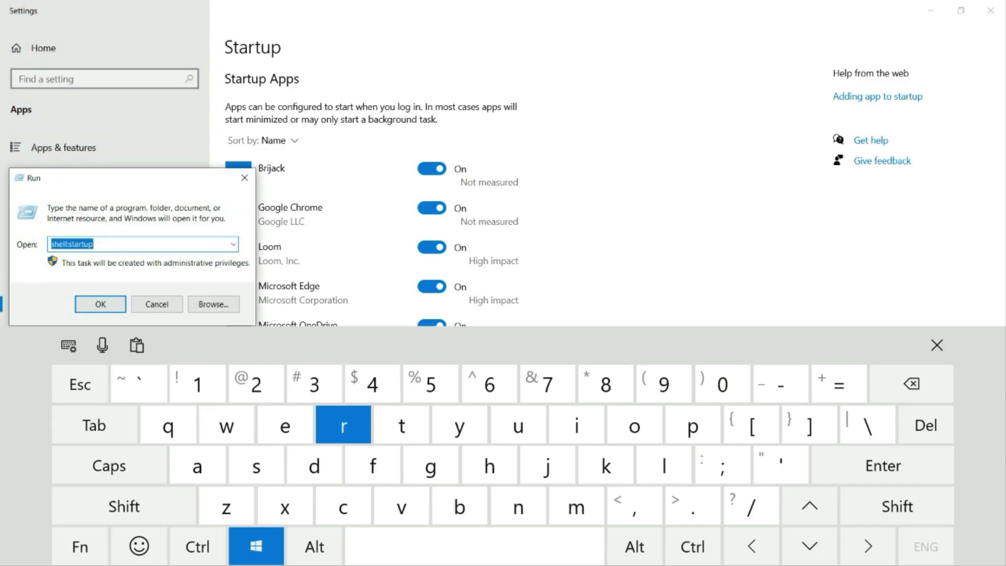
{"action": "left_click_drag", "start_coordinate": [131, 177], "coordinate": [460, 93]}
{"action": "left_click", "coordinate": [422, 159]}
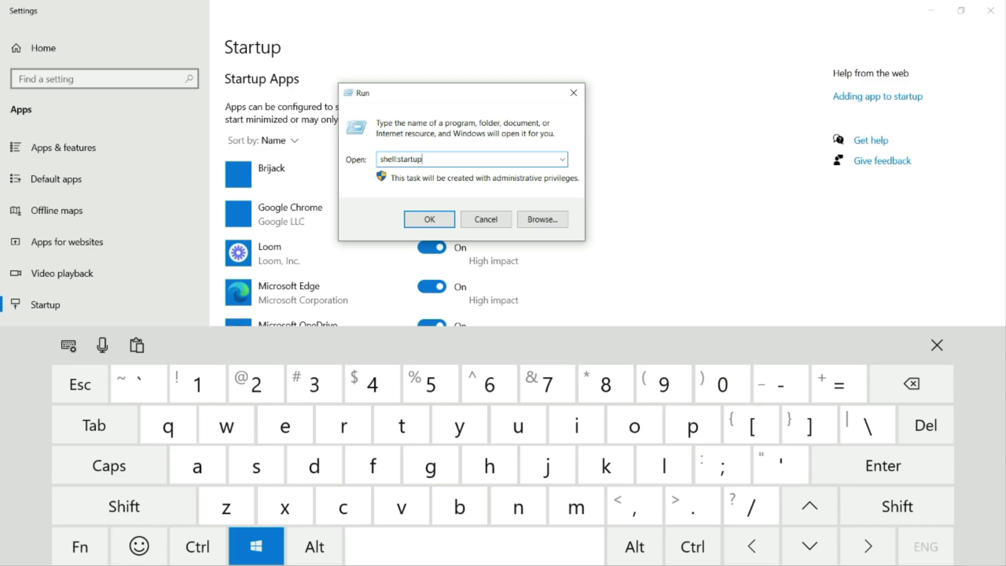
{"action": "key", "text": "Return"}
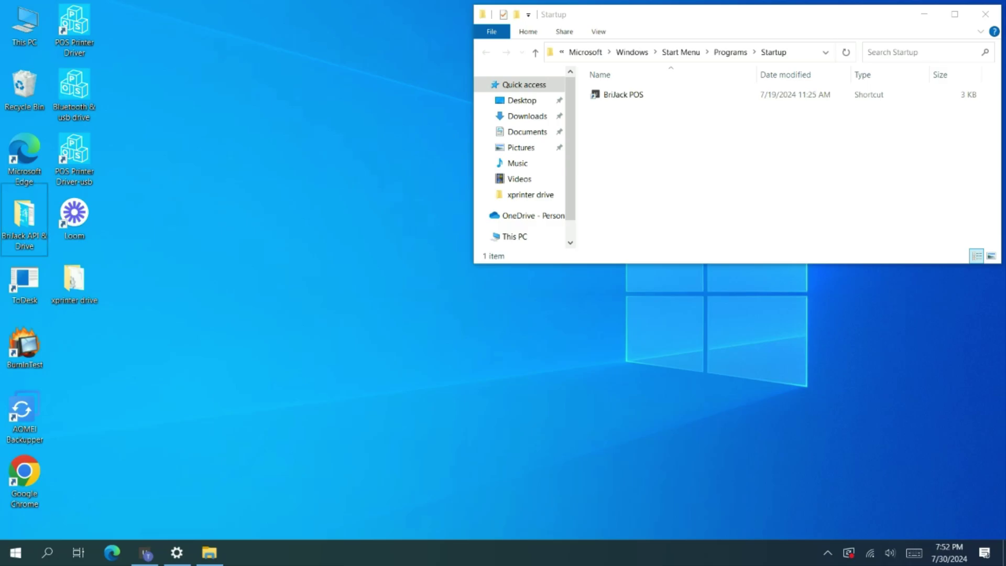
- Open the brijackPrinter ZIP archive from BriJack API & Drive > BriJack Printer API File on the desktop
{"action": "double_click", "coordinate": [24, 220]}
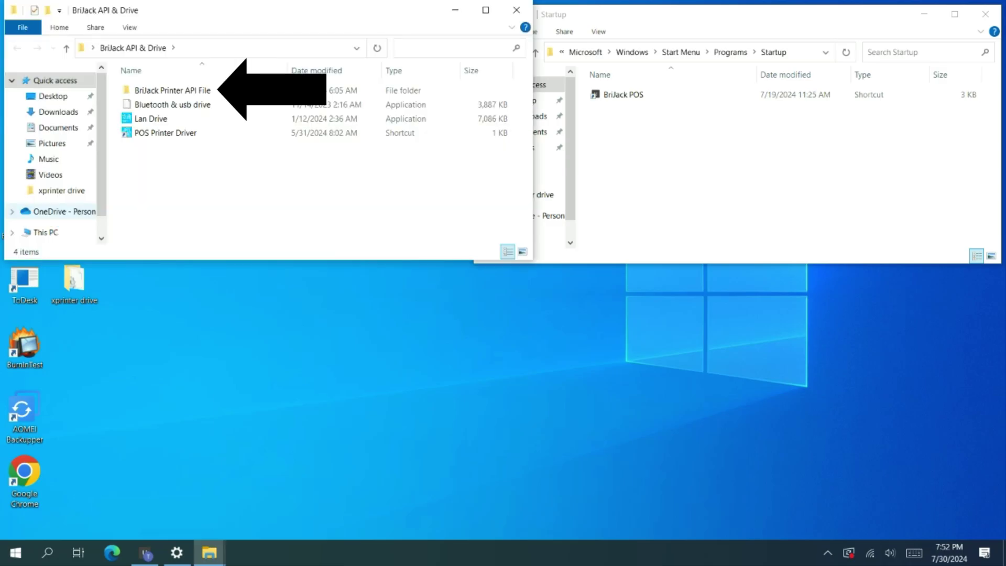
{"action": "left_click", "coordinate": [173, 90]}
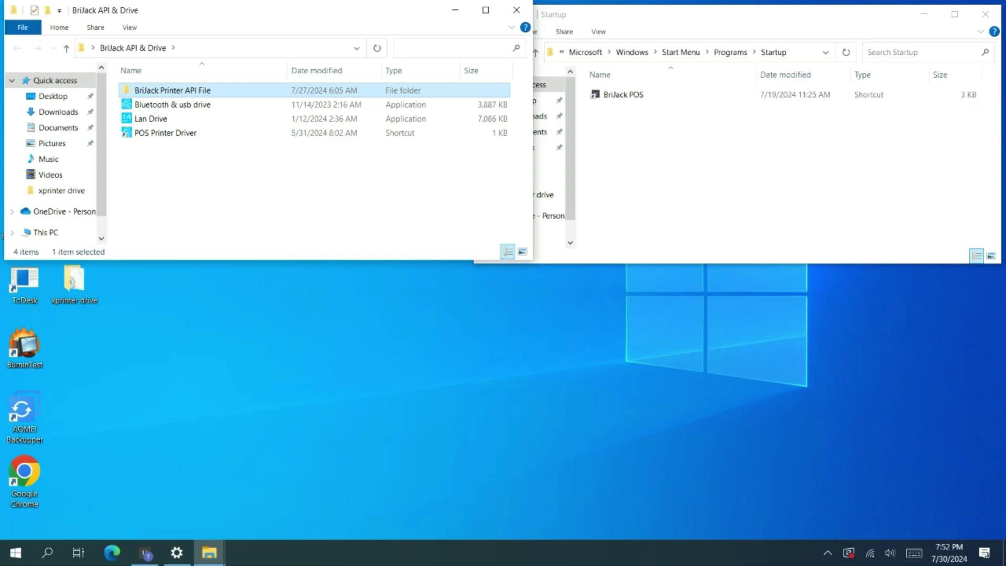
{"action": "double_click", "coordinate": [173, 90]}
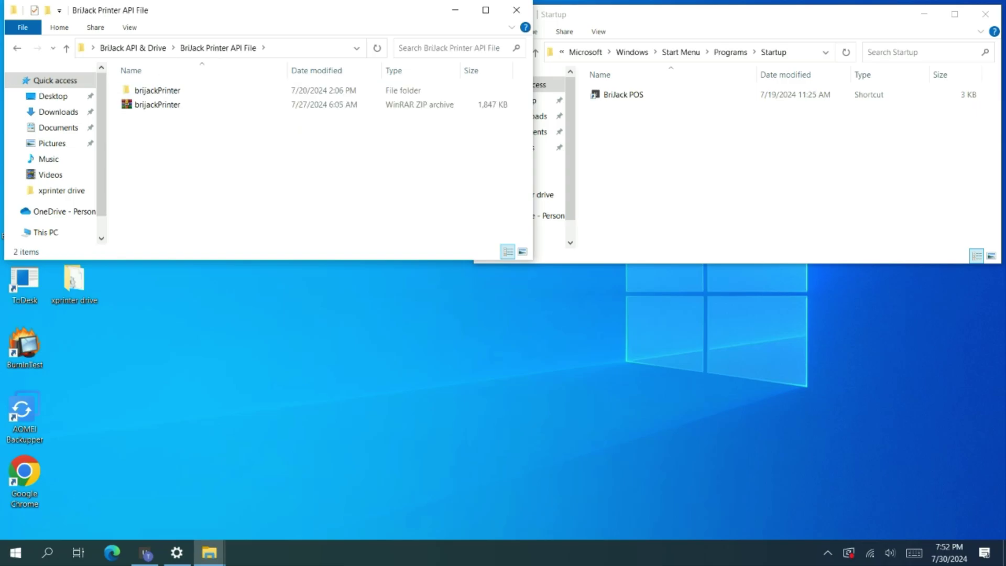
{"action": "left_click", "coordinate": [164, 107]}
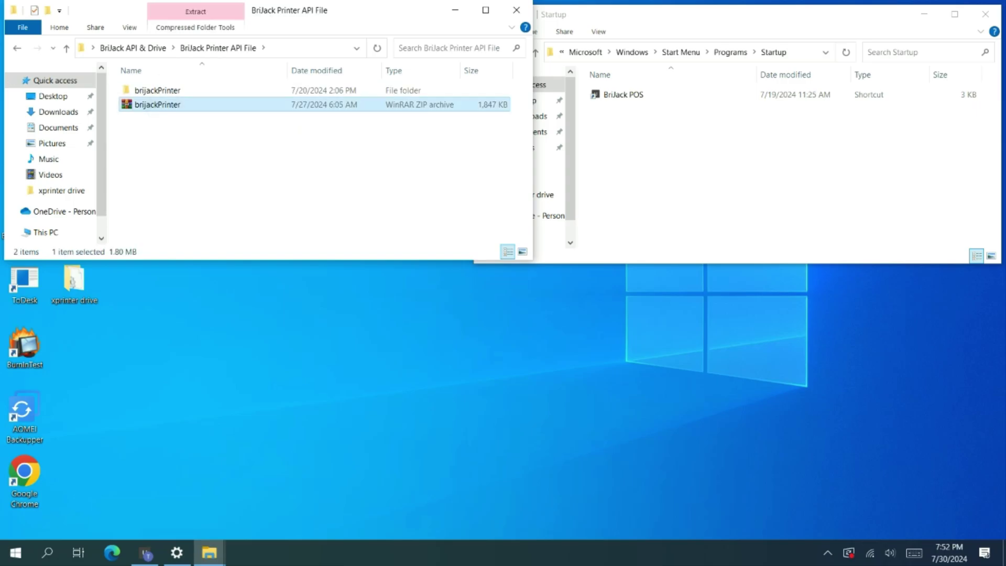
{"action": "key", "text": "Return"}
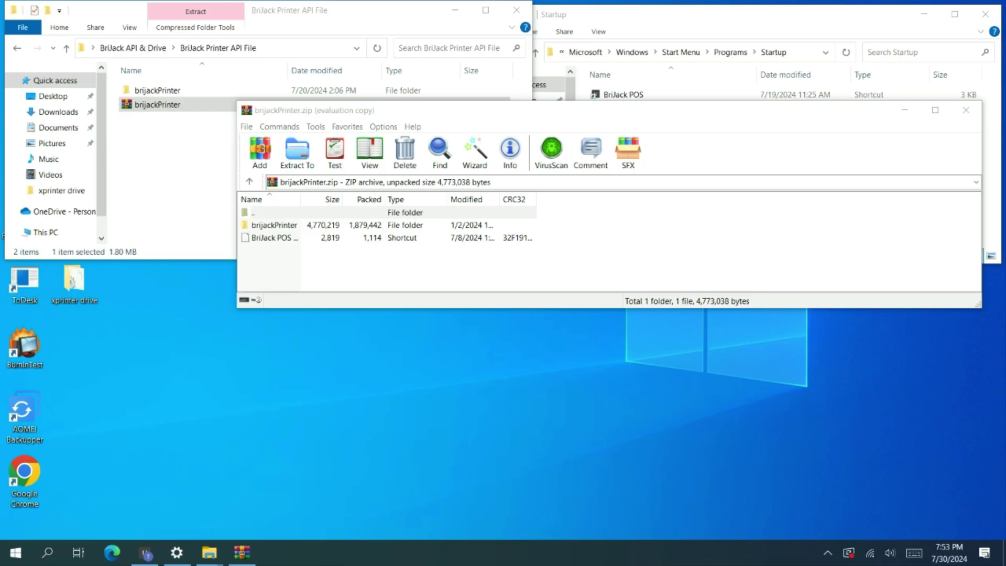
- Run setup.exe from the archive's brijackPrinter folder, install the brijack application, and close the archive and its source folder
{"action": "left_click", "coordinate": [274, 225]}
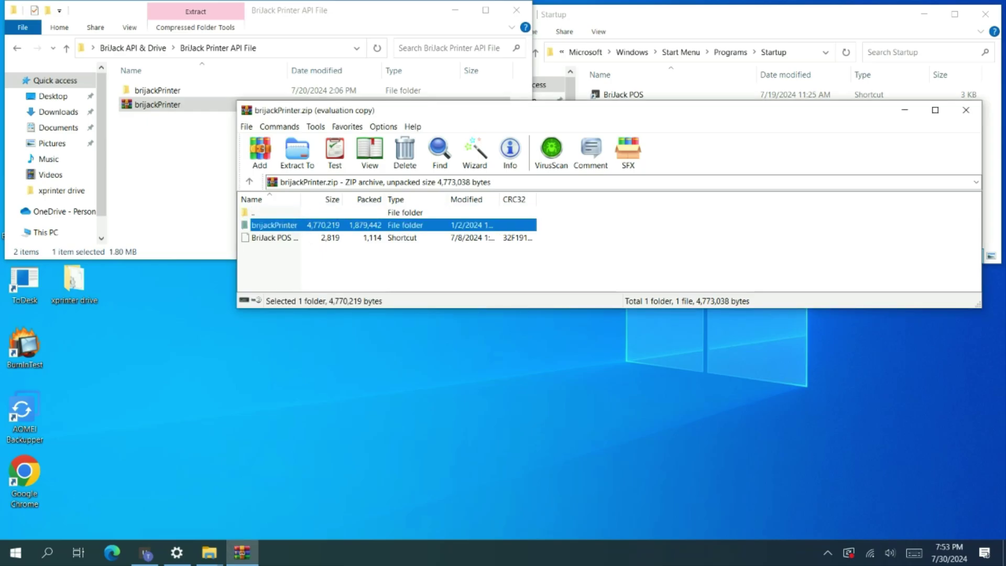
{"action": "double_click", "coordinate": [274, 225]}
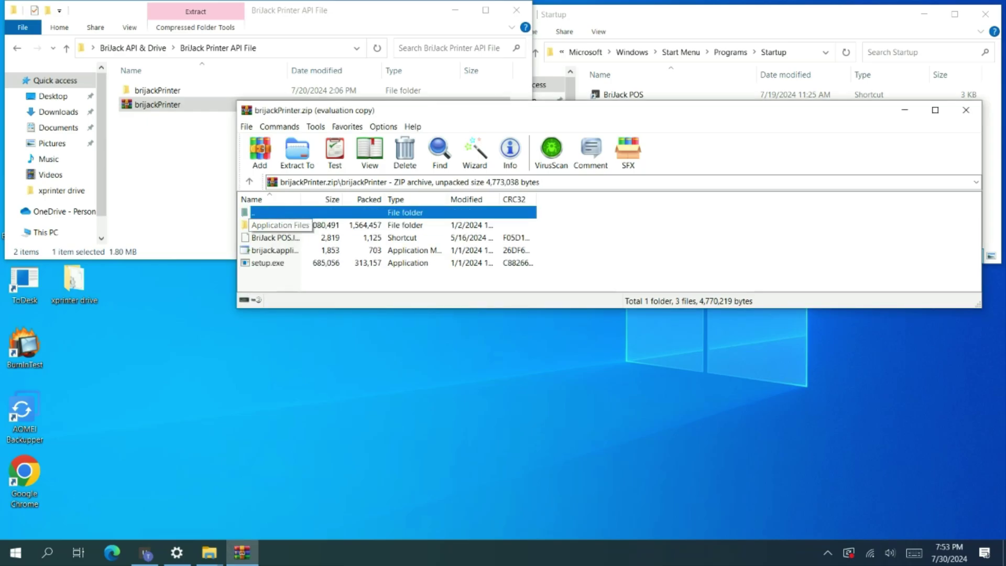
{"action": "left_click", "coordinate": [268, 262]}
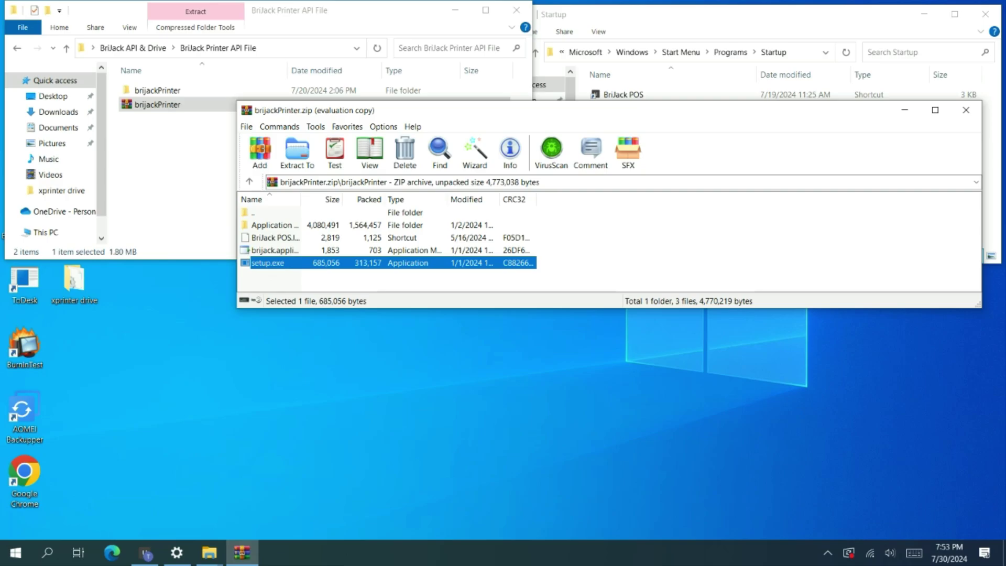
{"action": "double_click", "coordinate": [340, 262]}
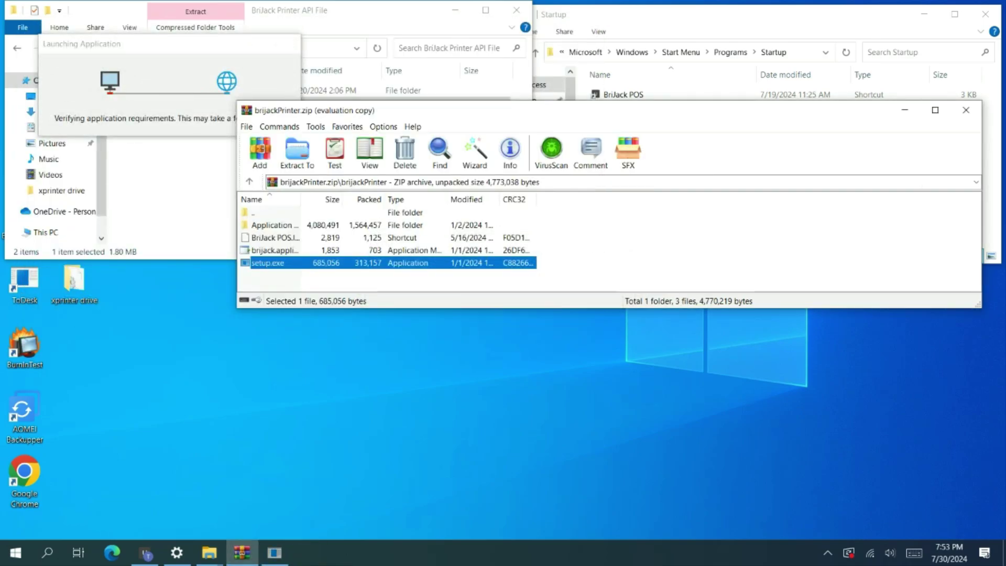
{"action": "left_click", "coordinate": [274, 553]}
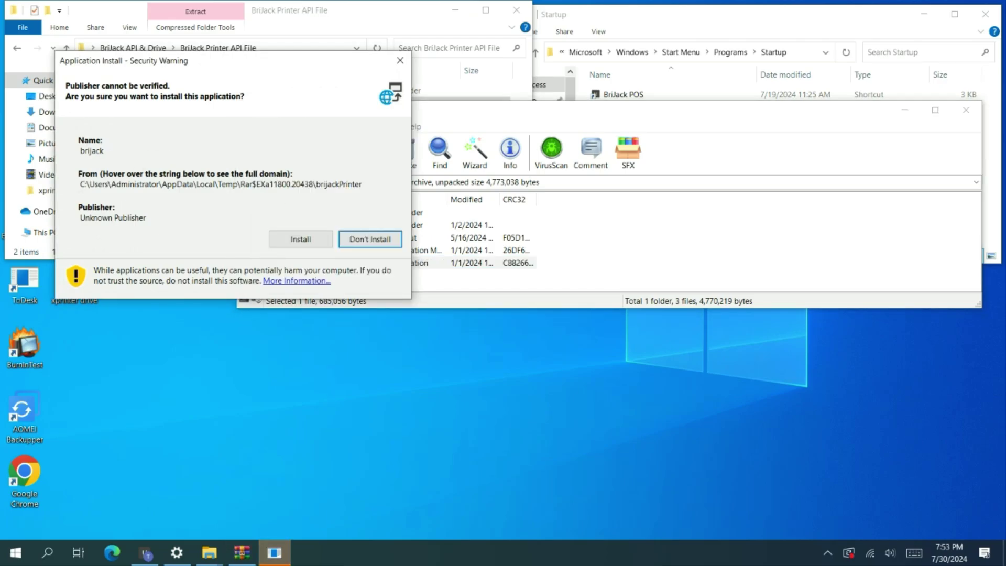
{"action": "left_click", "coordinate": [299, 236]}
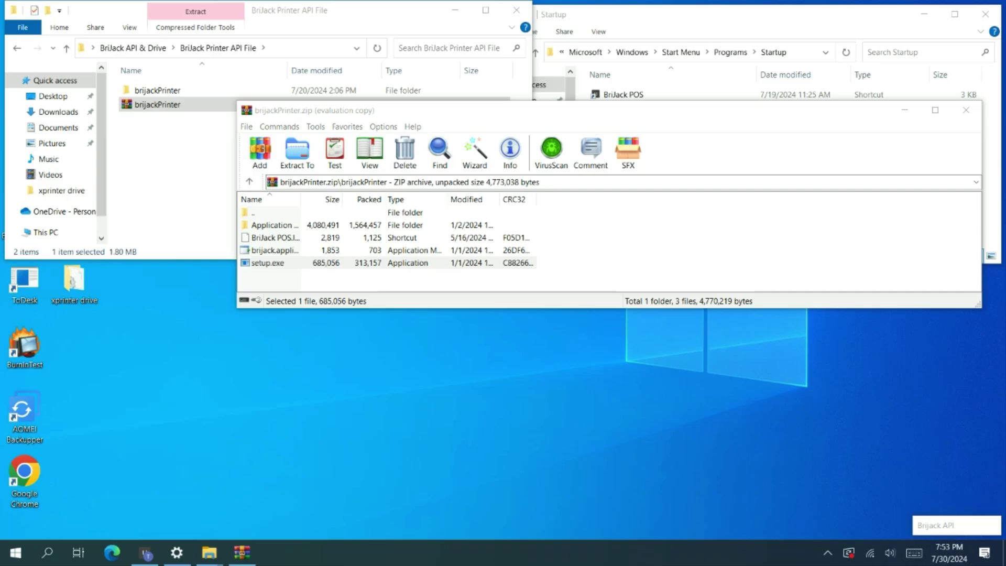
{"action": "key", "text": "alt+F4"}
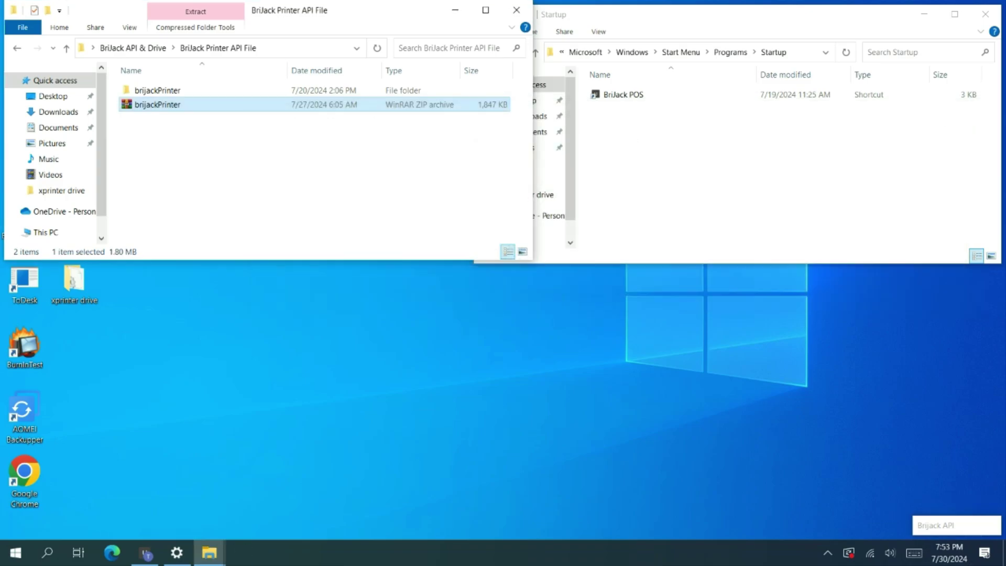
{"action": "key", "text": "alt+F4"}
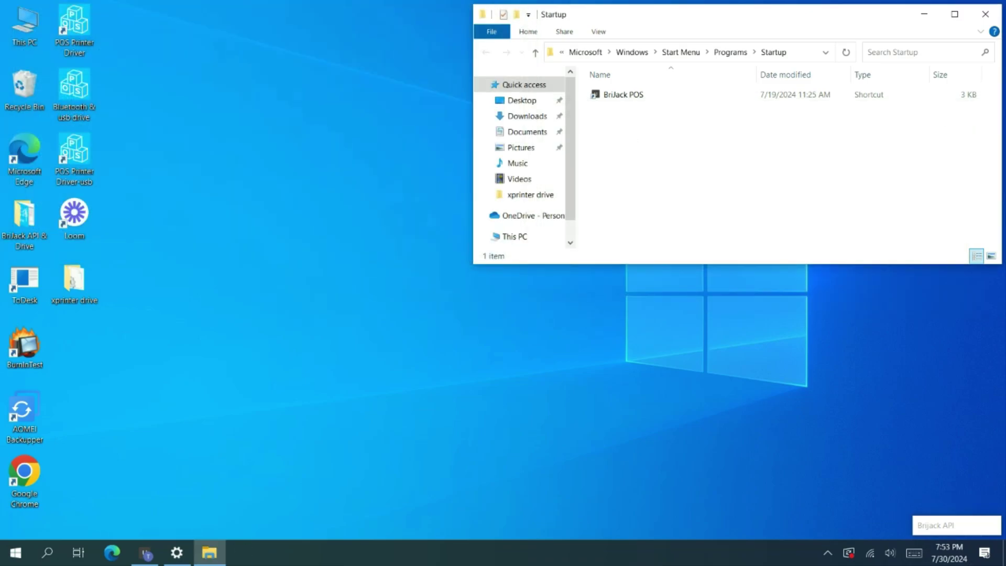
- Search Windows for "brijack" and open the file location of the brijack app
{"action": "left_click", "coordinate": [47, 553]}
{"action": "type", "text": "br"}
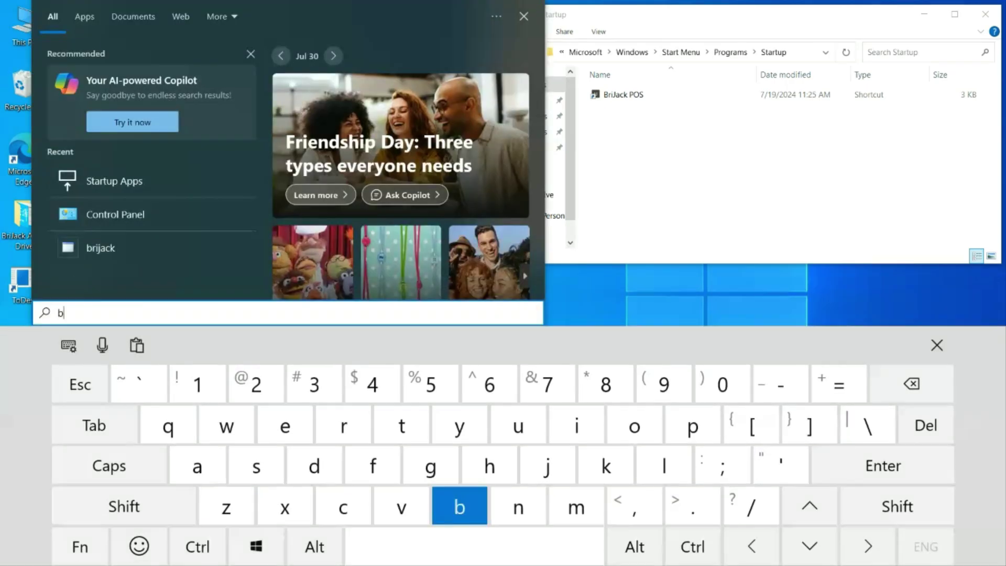
{"action": "type", "text": "ijack"}
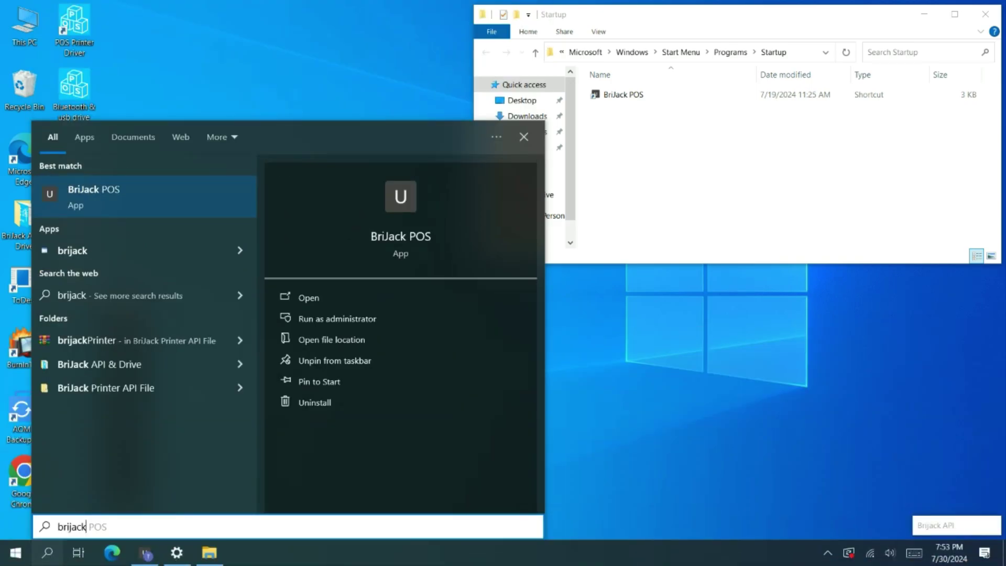
{"action": "left_click", "coordinate": [118, 249]}
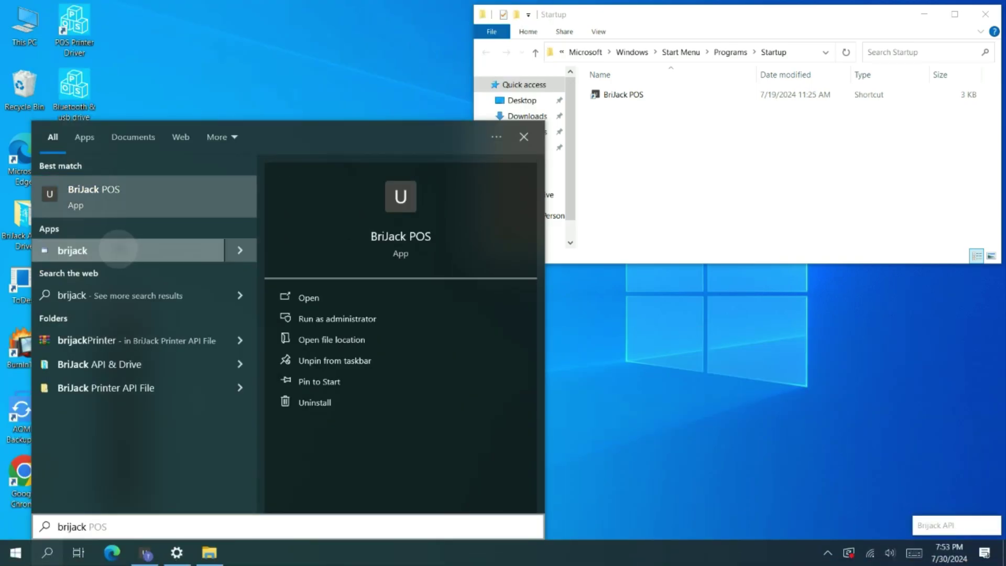
{"action": "right_click", "coordinate": [118, 249]}
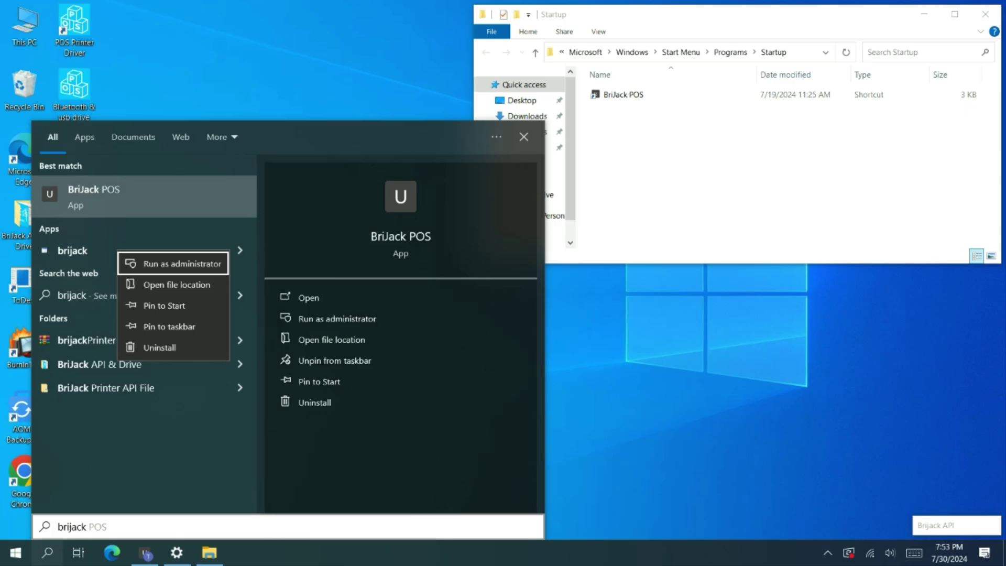
{"action": "left_click", "coordinate": [177, 284]}
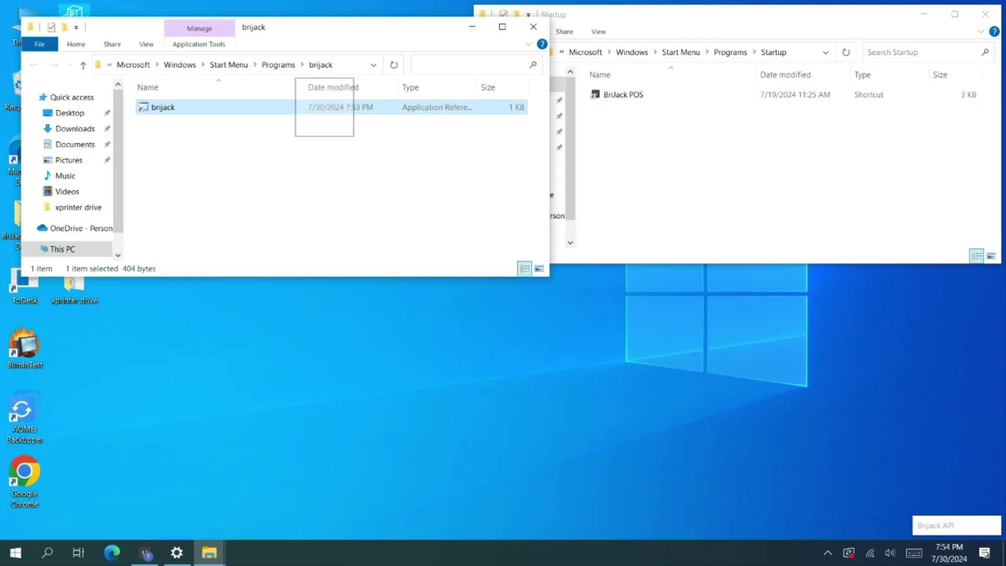
- Copy the brijack application reference into the Startup folder and close both folder windows
{"action": "right_click", "coordinate": [325, 107]}
{"action": "left_click", "coordinate": [355, 286]}
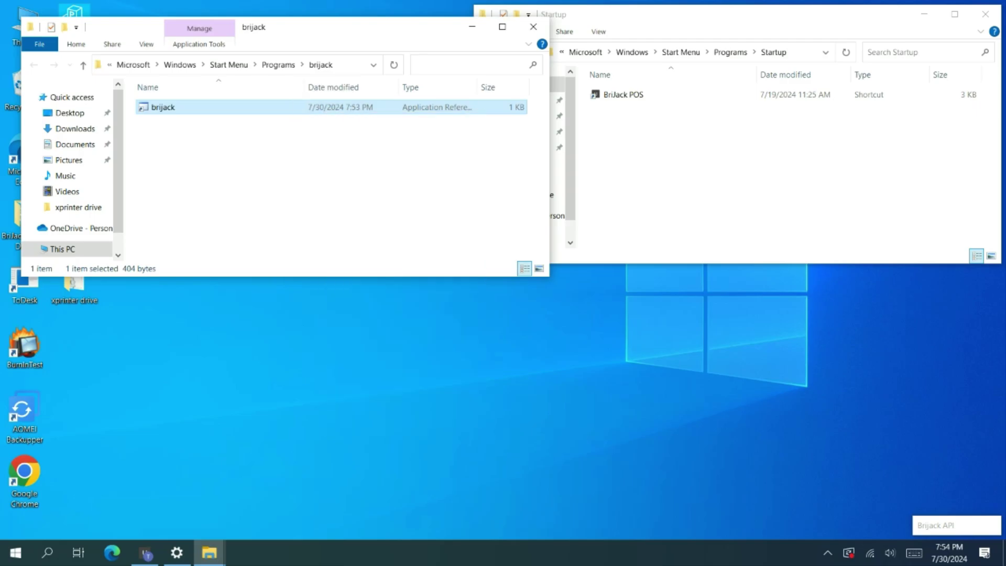
{"action": "left_click", "coordinate": [713, 181]}
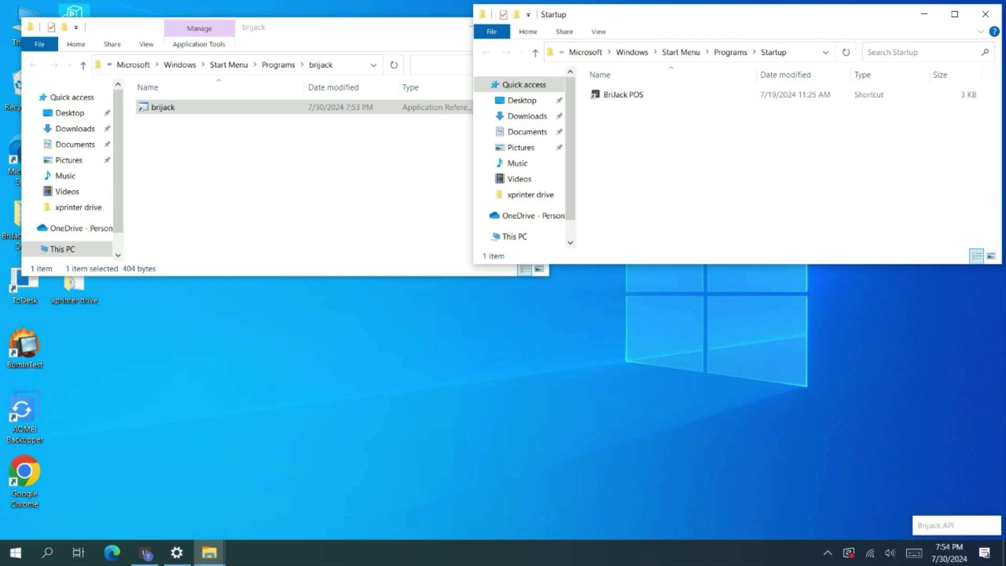
{"action": "right_click", "coordinate": [658, 146]}
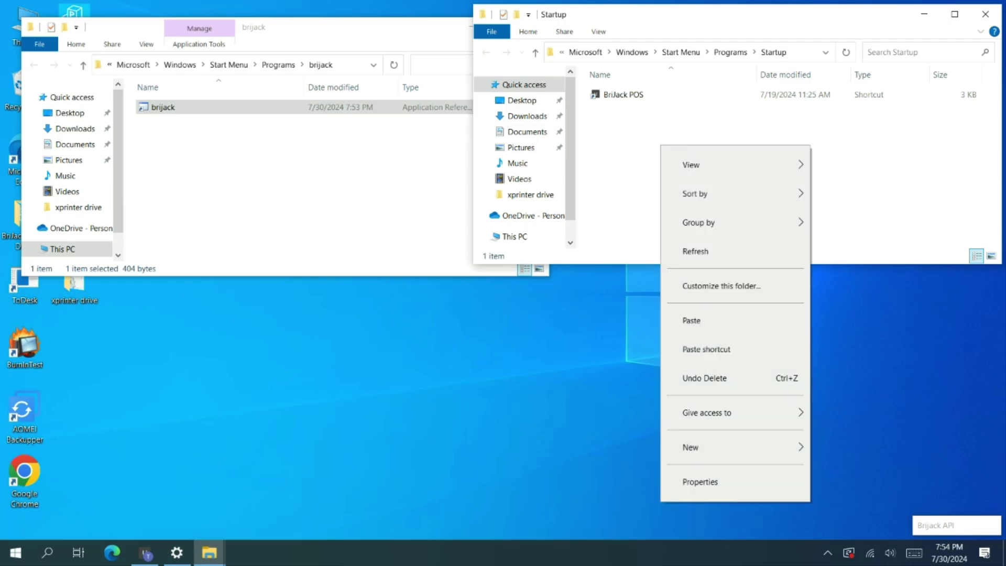
{"action": "left_click", "coordinate": [691, 321]}
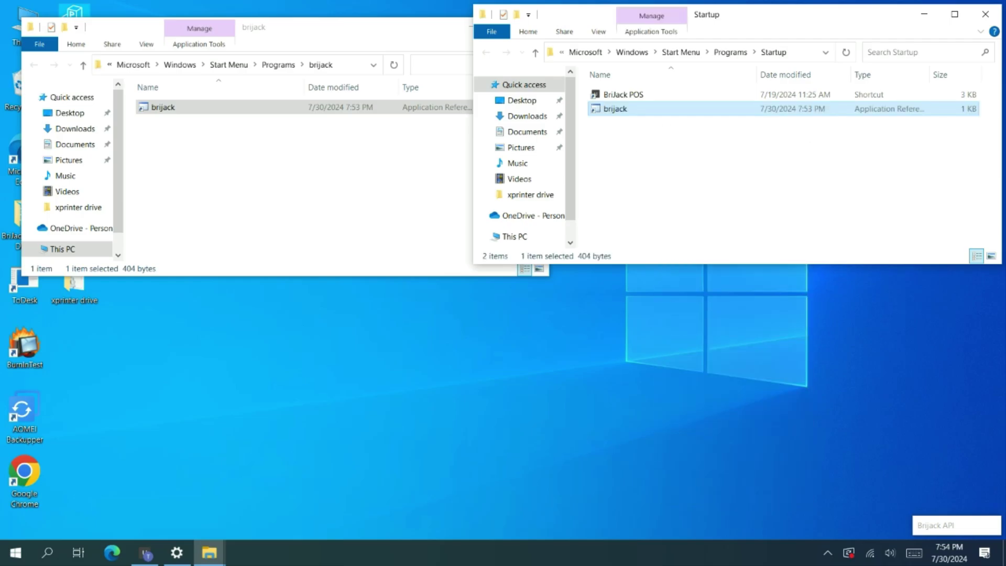
{"action": "left_click", "coordinate": [299, 182]}
{"action": "left_click", "coordinate": [532, 27]}
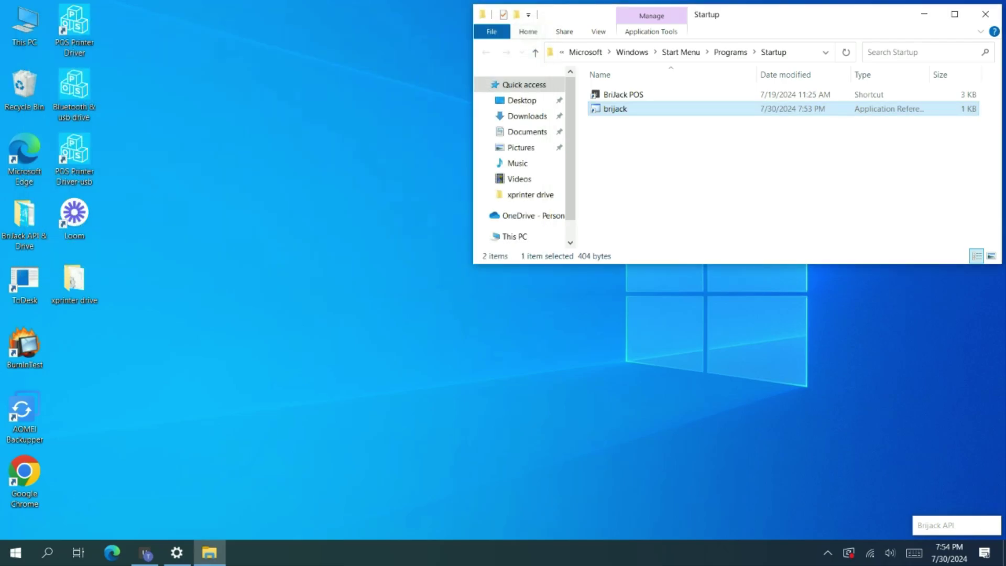
{"action": "key", "text": "alt+F4"}
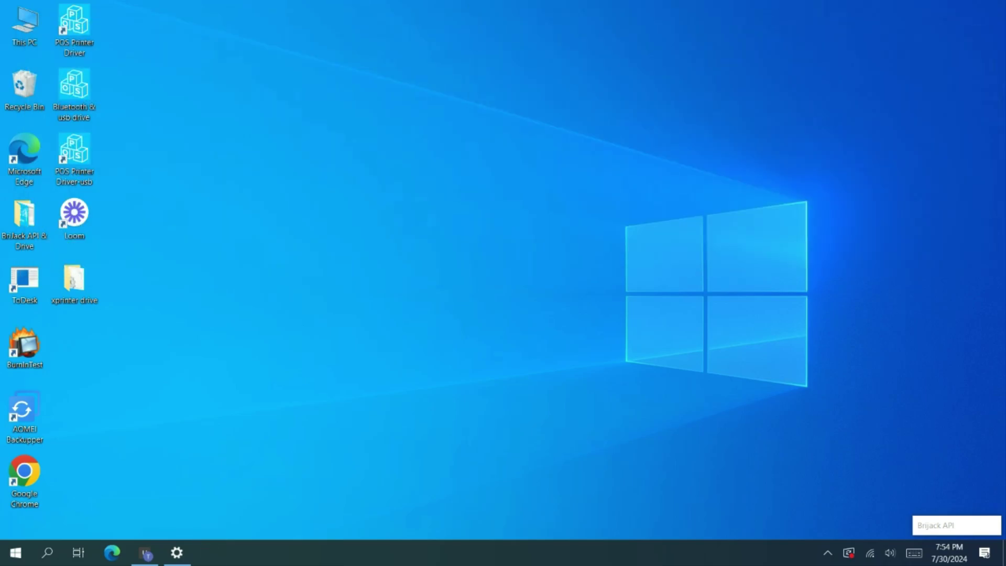